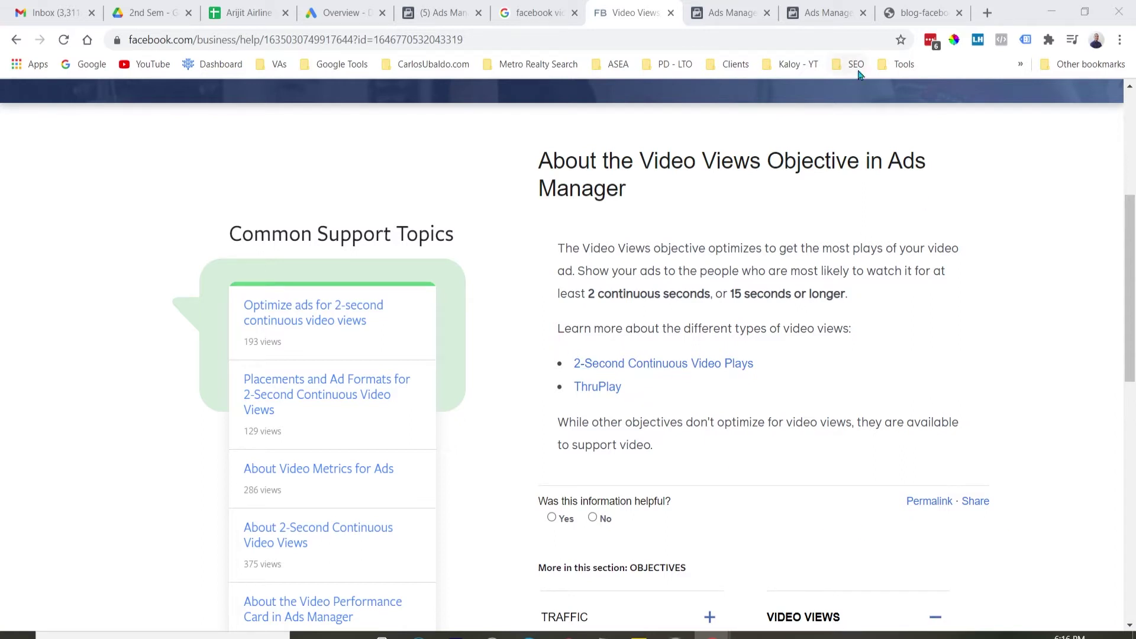
Step: Leave the Video Views help article and switch to the Ads Manager campaigns list
click(728, 8)
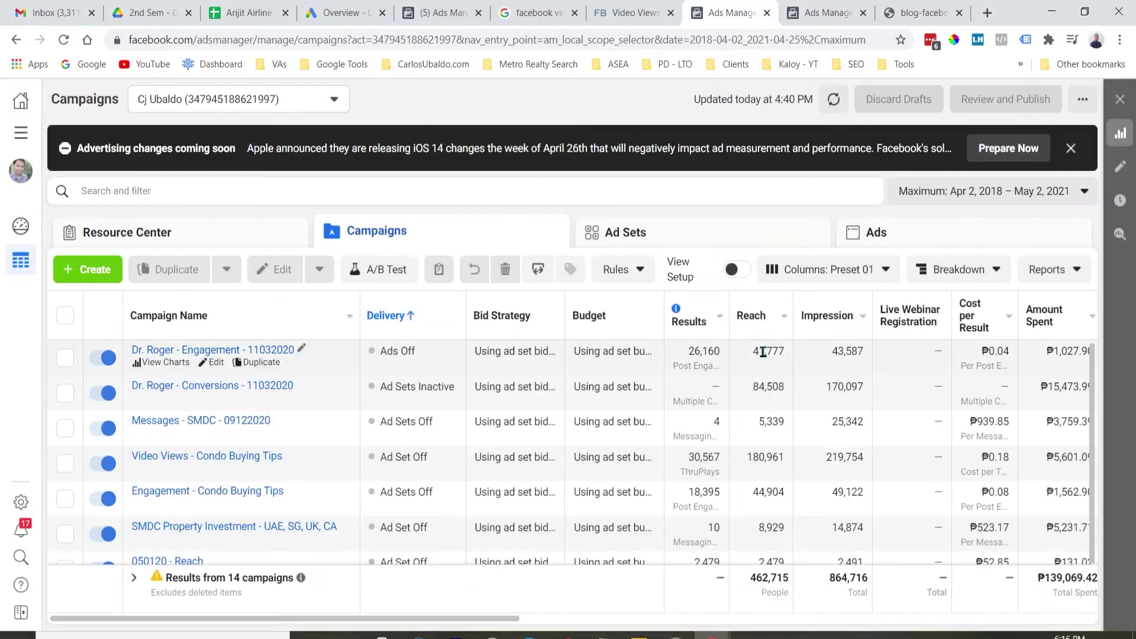
scroll(355, 367, down, 2)
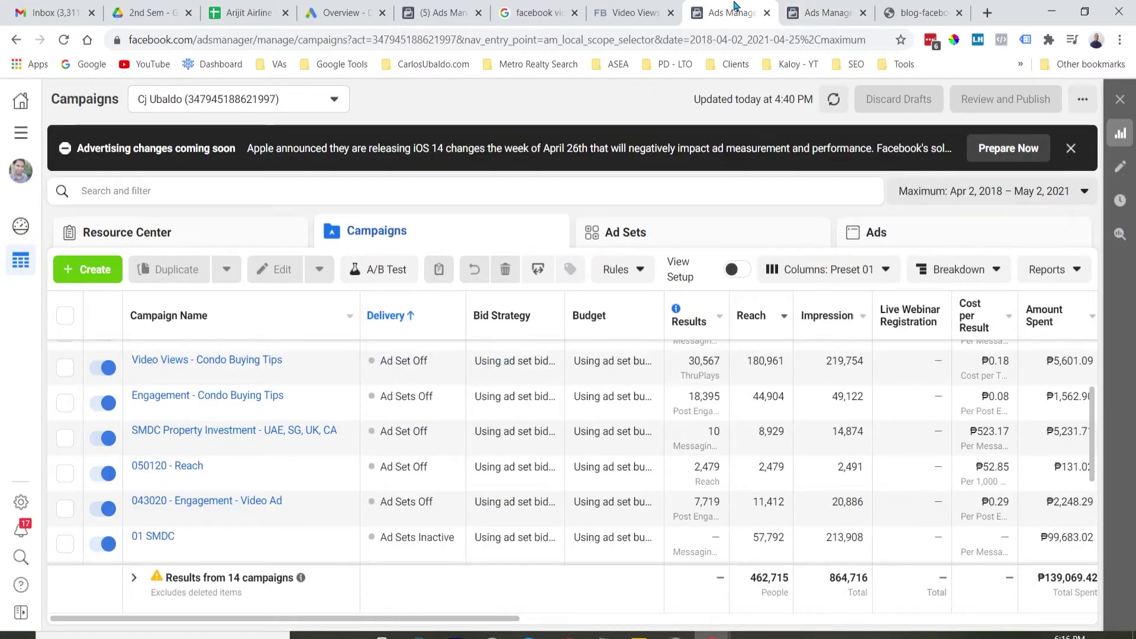
click(829, 8)
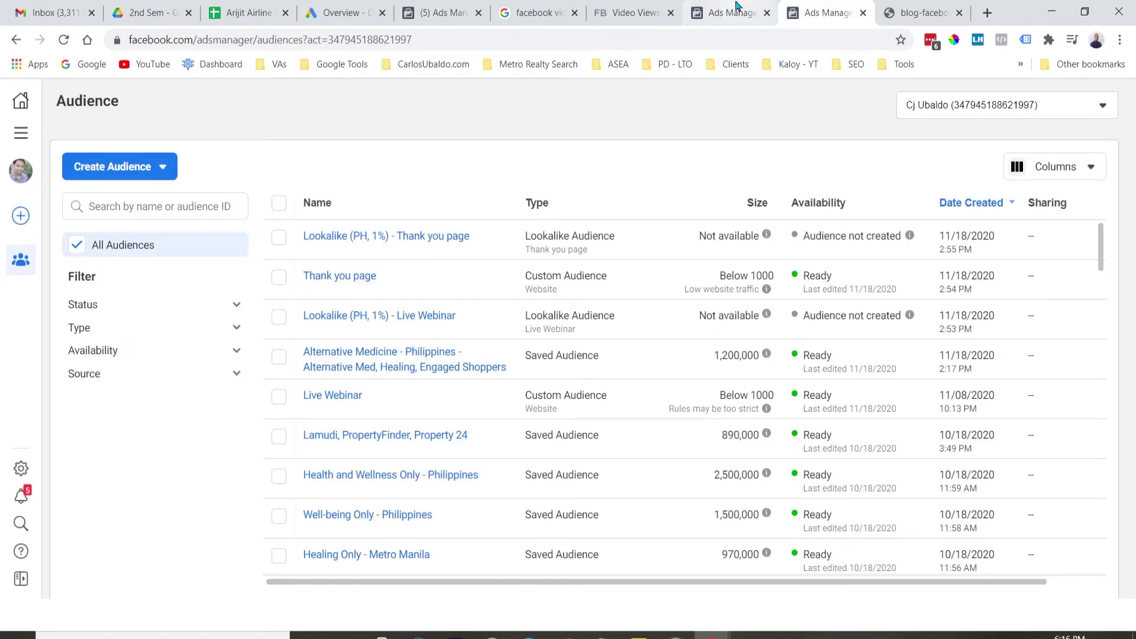
click(633, 13)
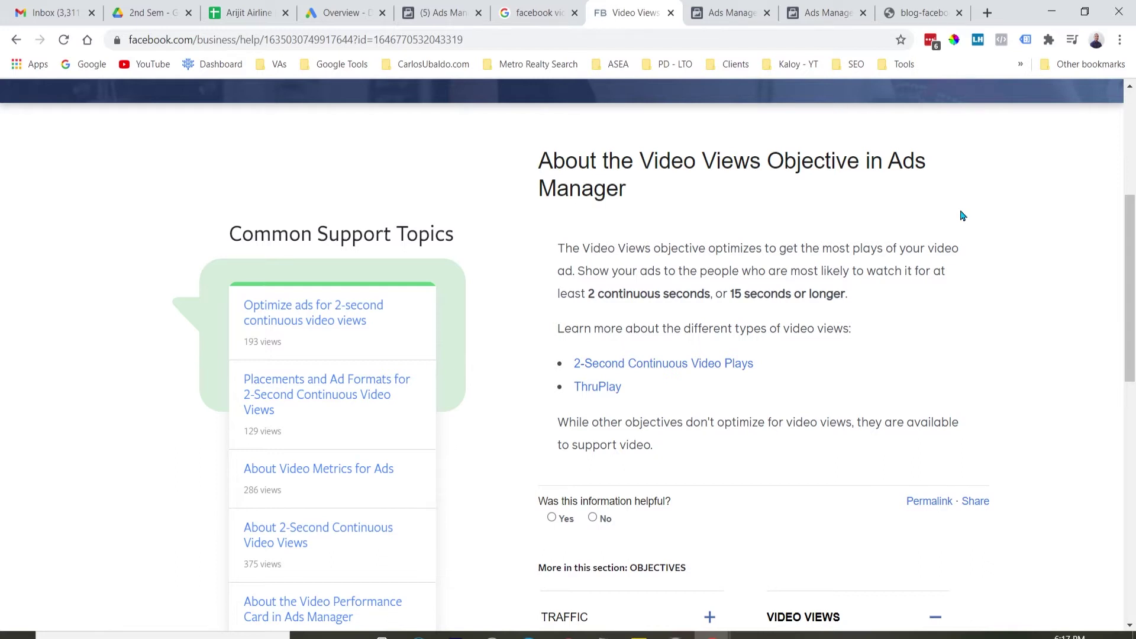
Step: Look over the marketing funnel image in the blog-facebook tab, then return to Ads Manager campaigns
click(905, 11)
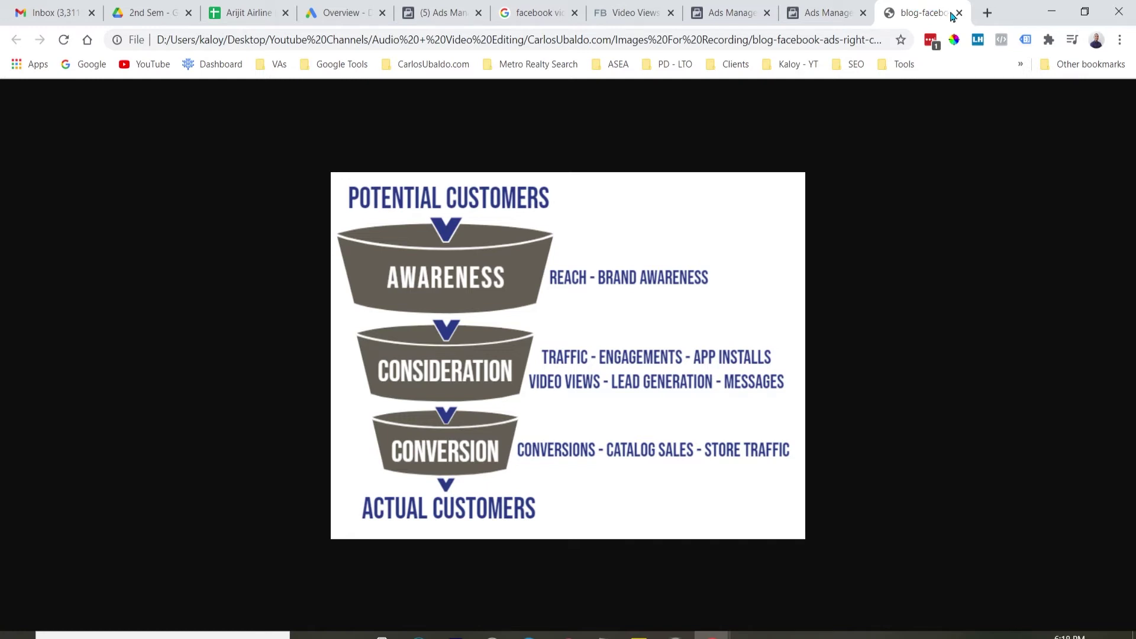
click(724, 5)
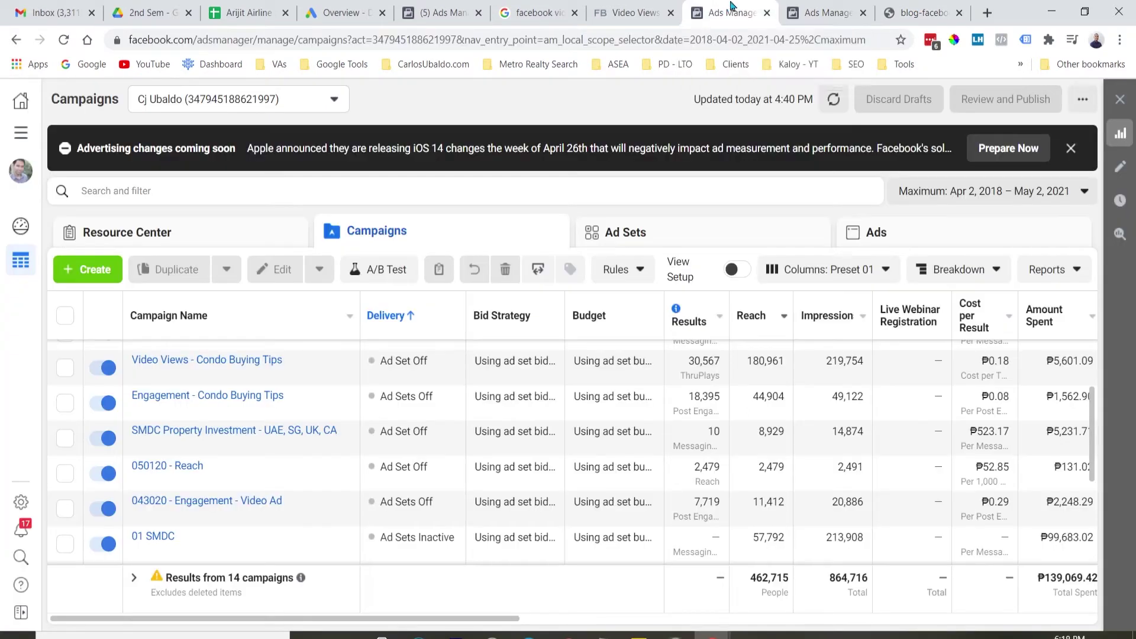
click(22, 136)
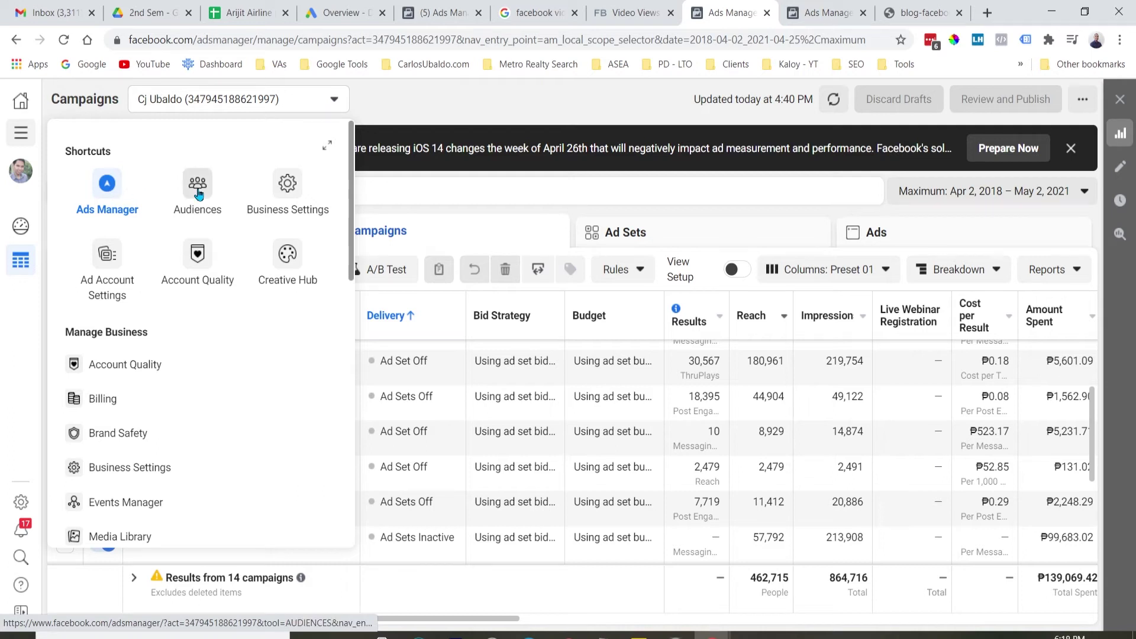
Step: Go to Audiences and choose Create Audience > Custom Audience
click(824, 16)
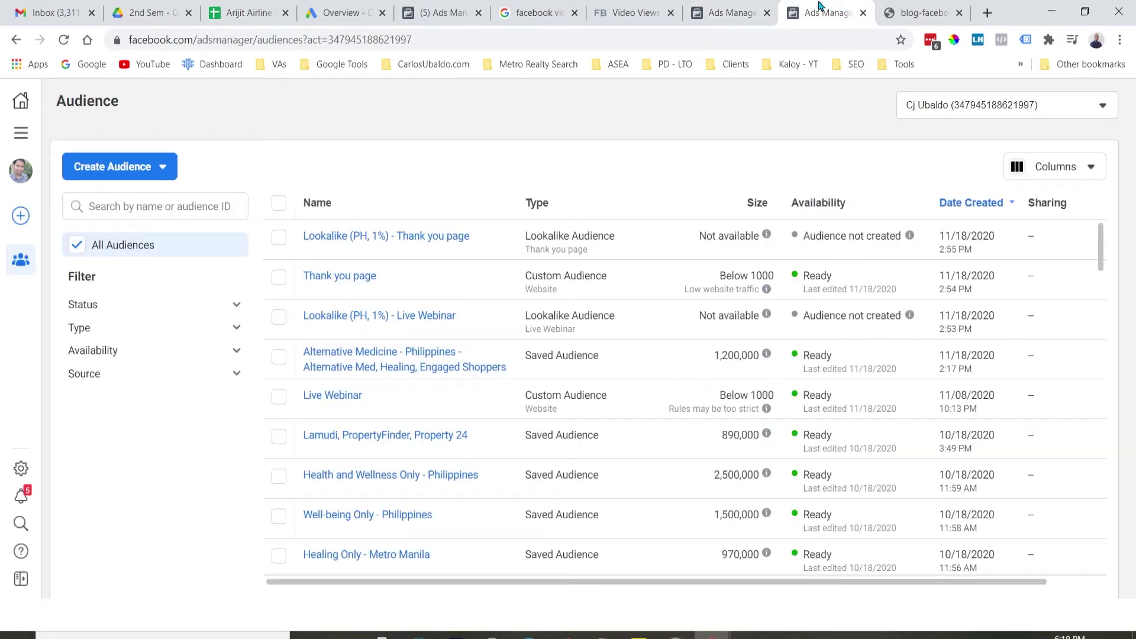
click(168, 173)
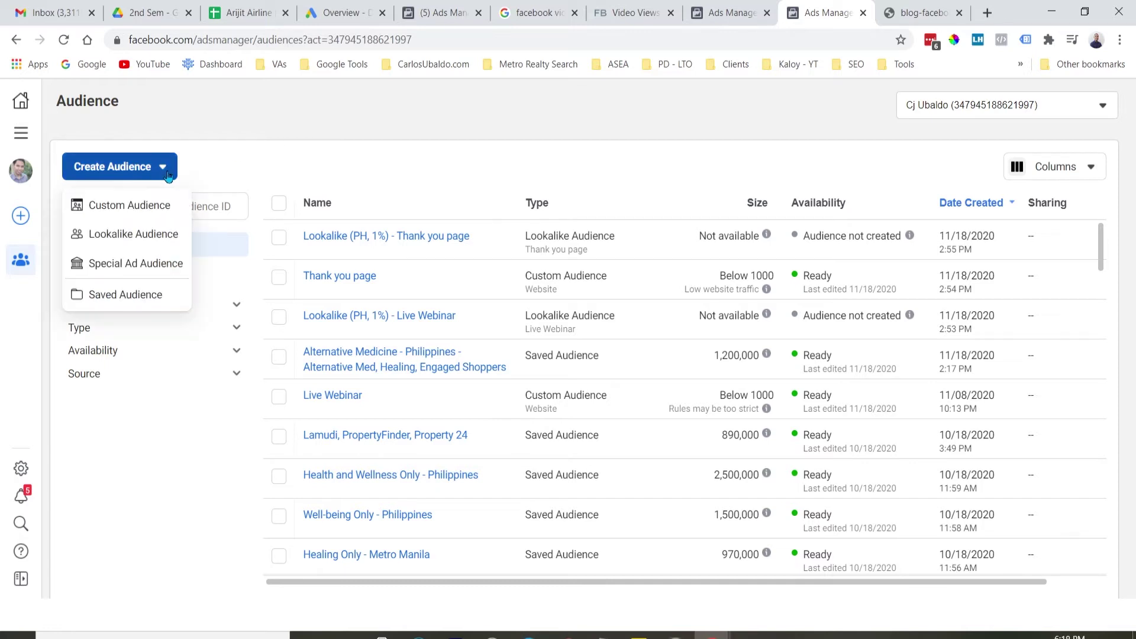
mouse_move(122, 205)
click(122, 207)
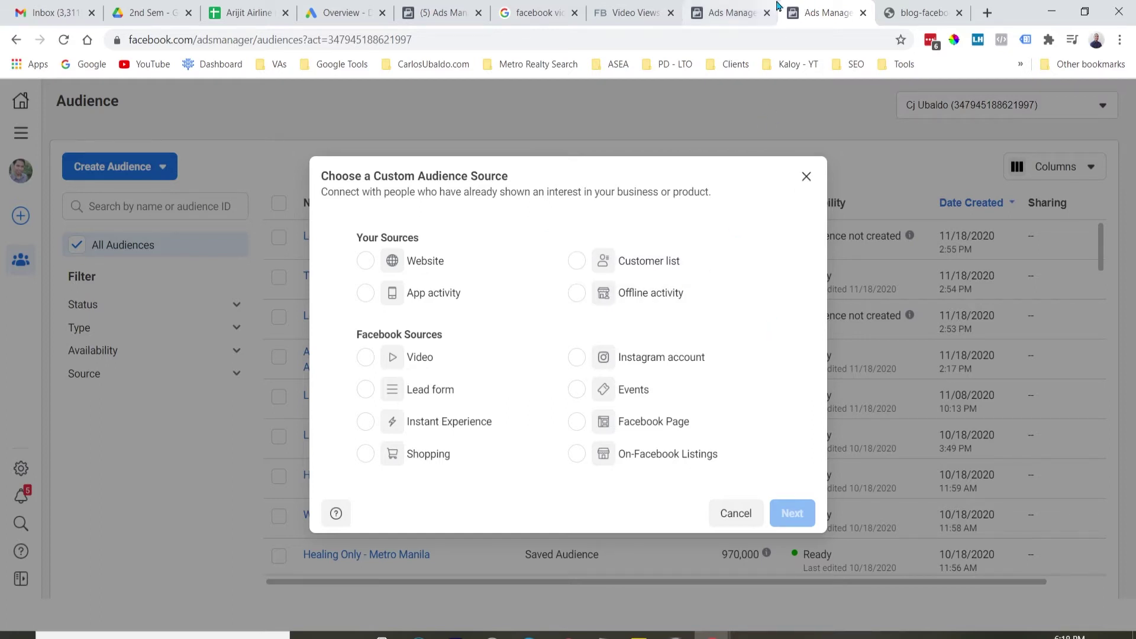
Step: Pick Video as the custom audience source, review the engagement options, then view the funnel image
click(370, 360)
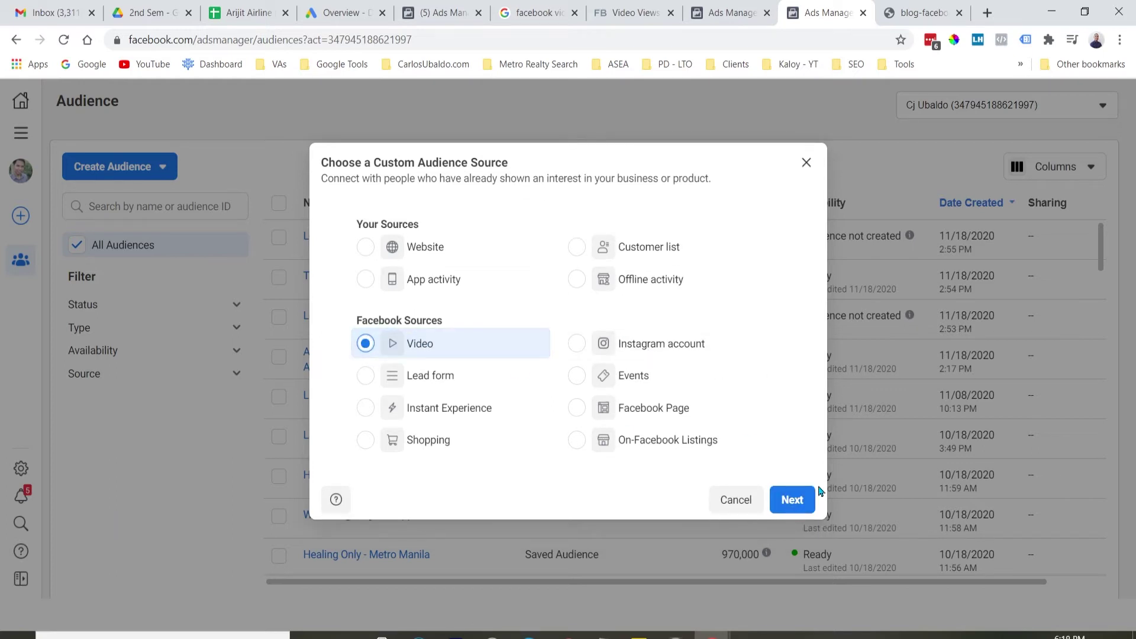
click(809, 501)
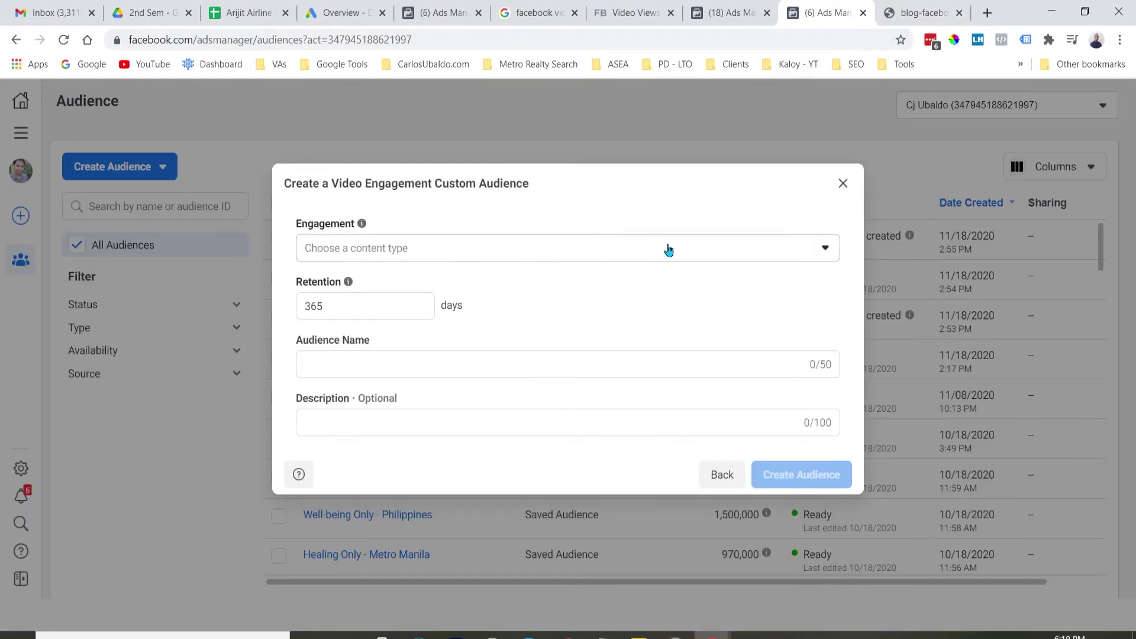
click(734, 251)
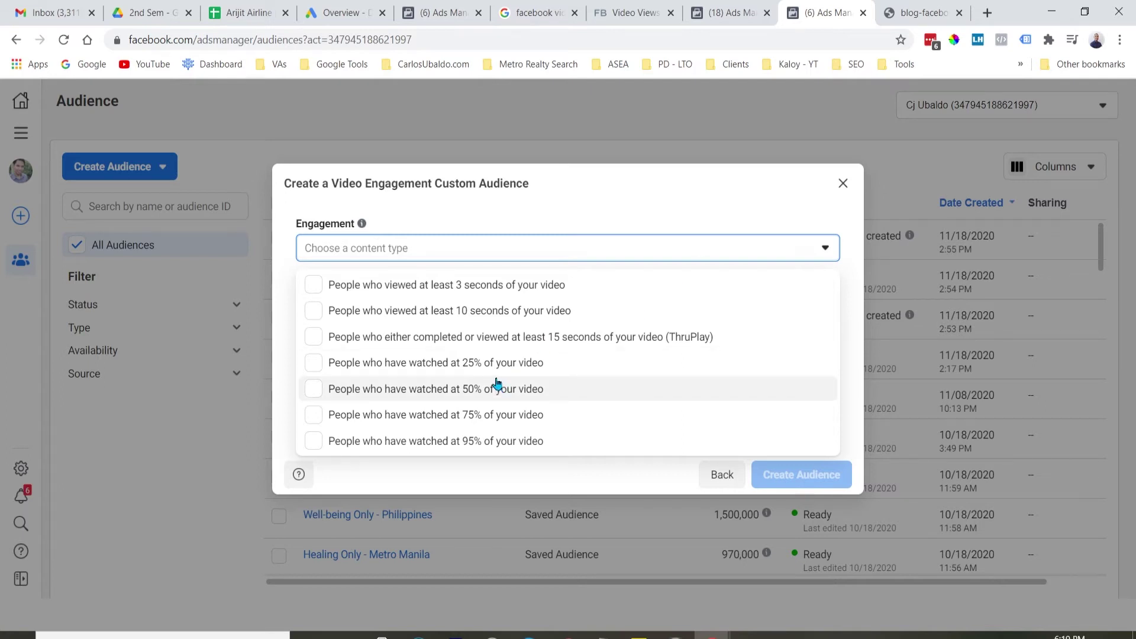
click(923, 12)
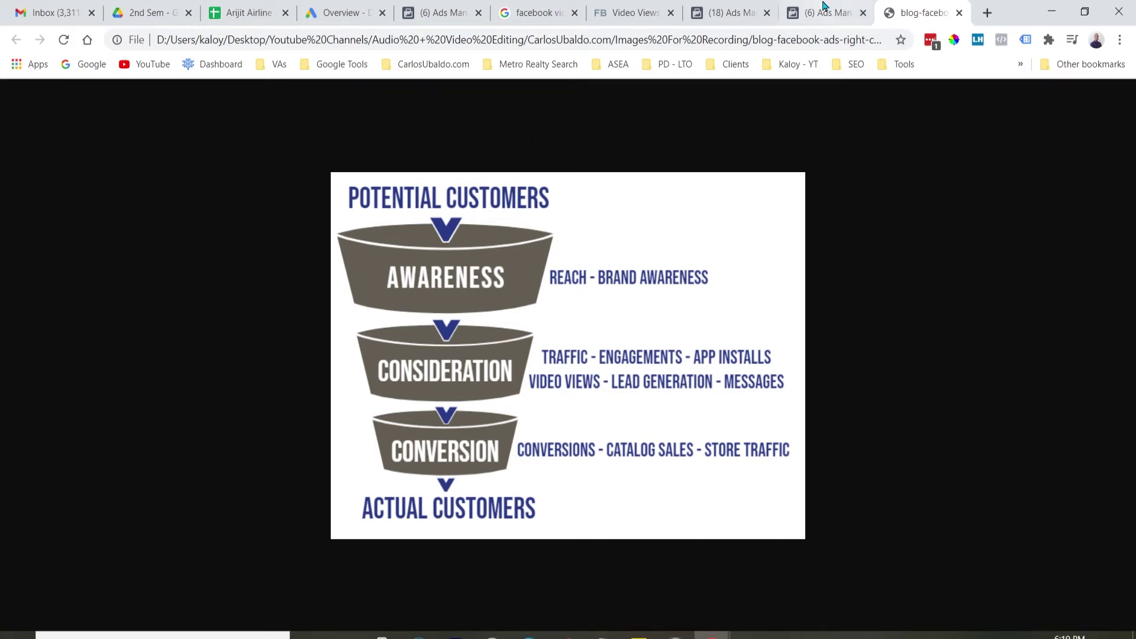
Step: Close the Video Engagement audience form and show the Create Audience options
click(727, 8)
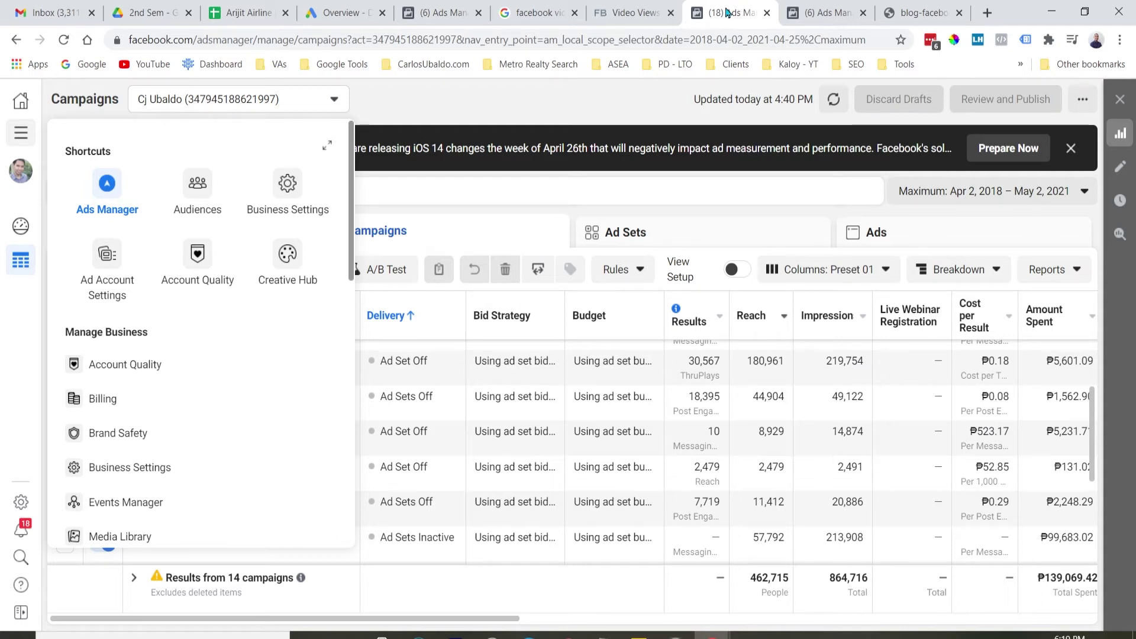
click(822, 7)
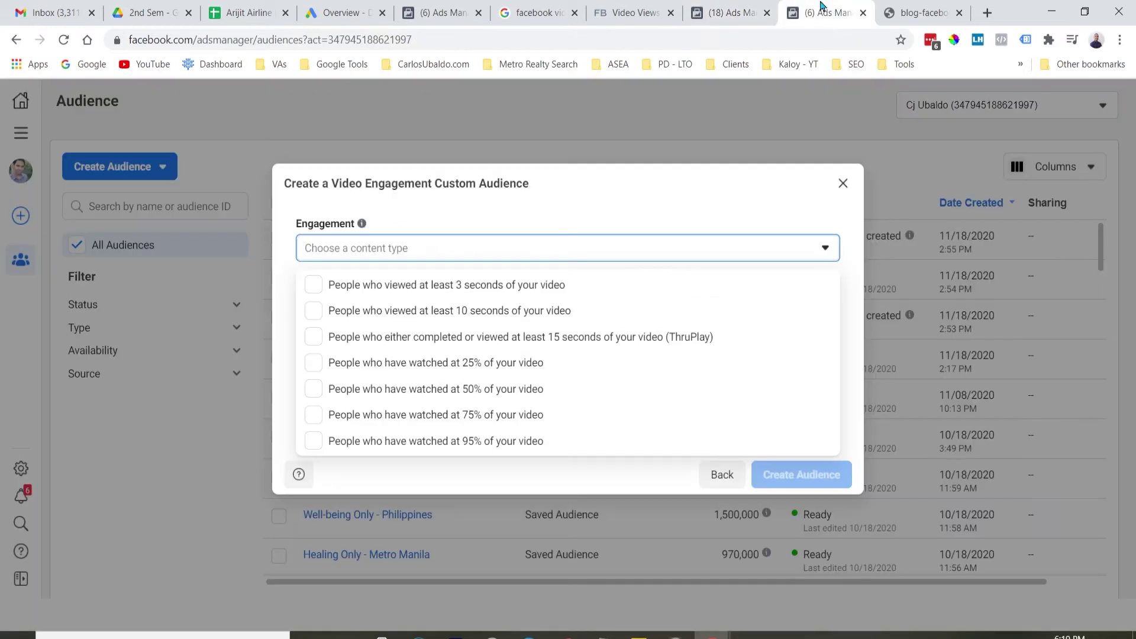
click(843, 184)
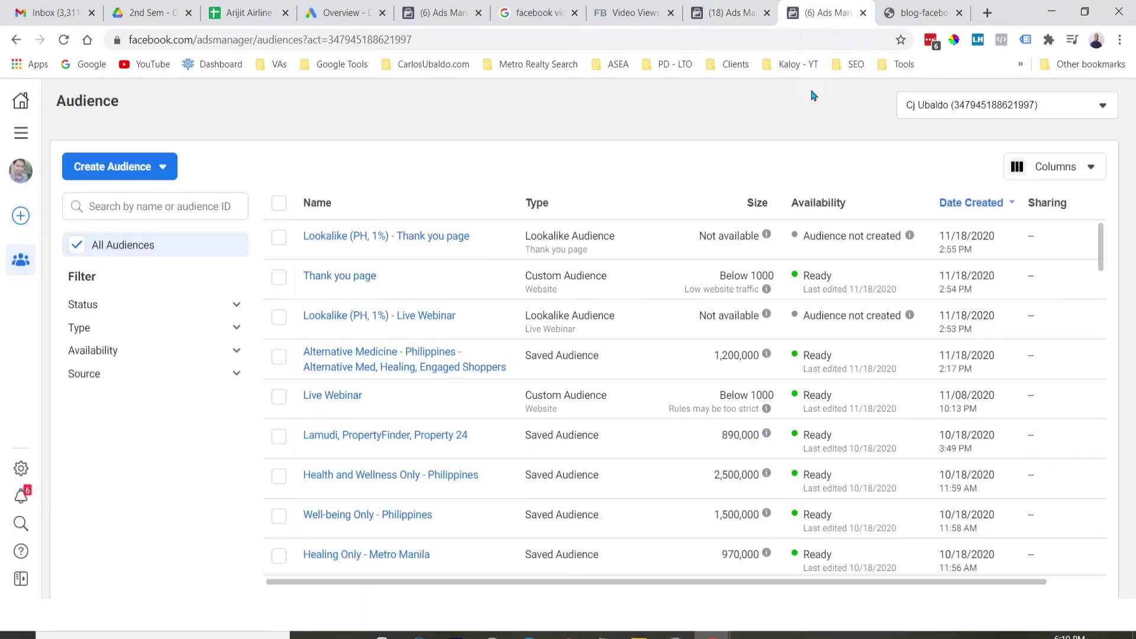
click(169, 163)
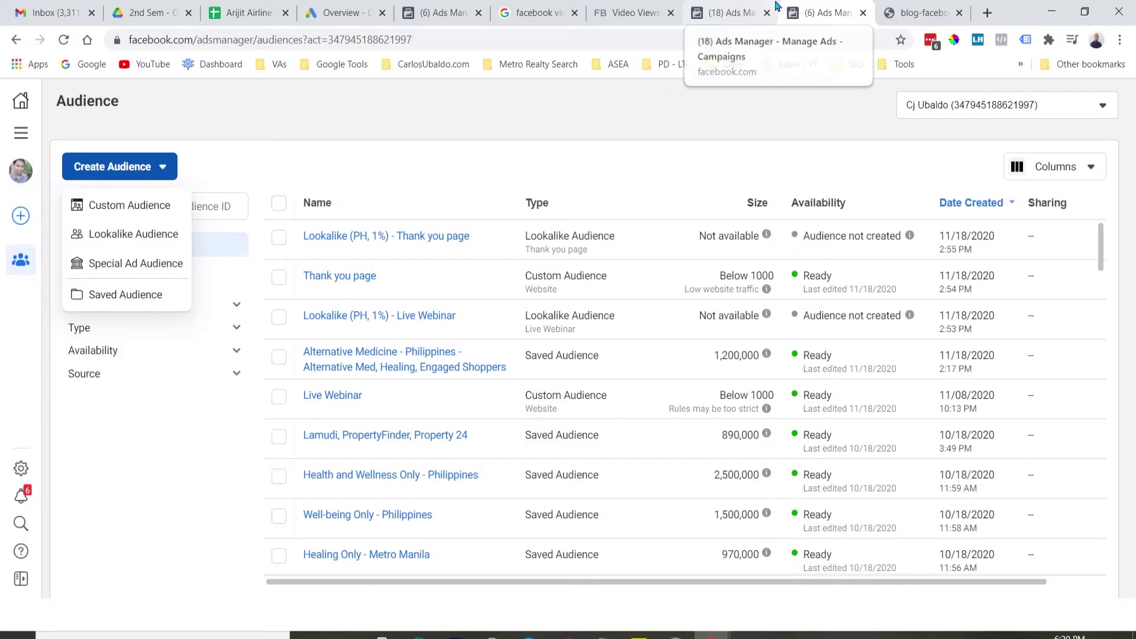
Step: Create a new campaign draft with the Video views objective
click(740, 8)
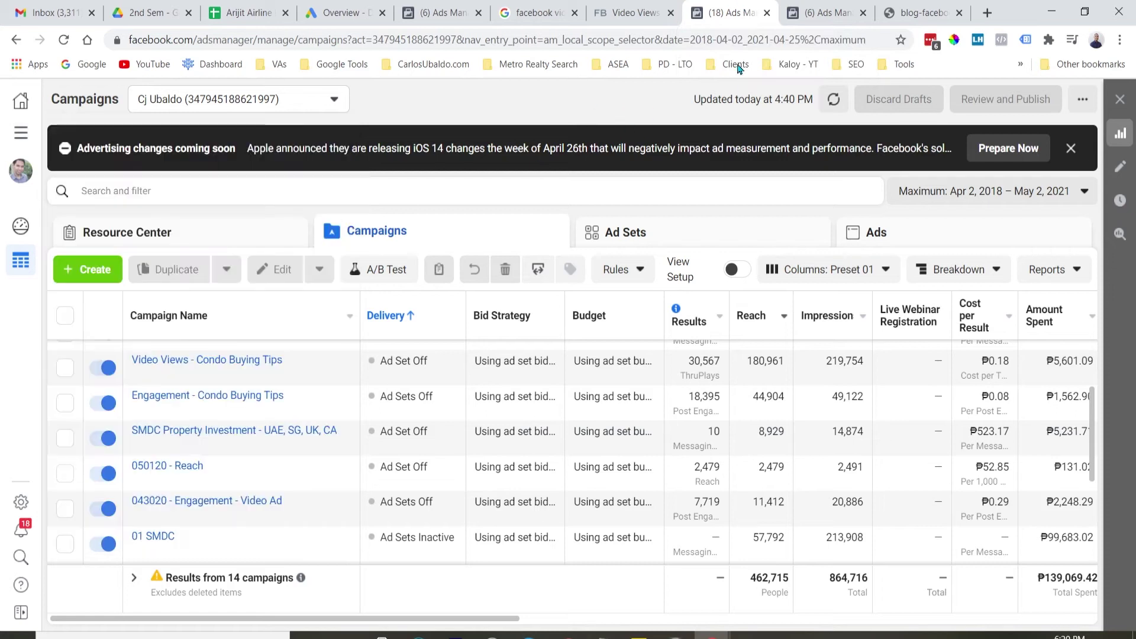
click(101, 278)
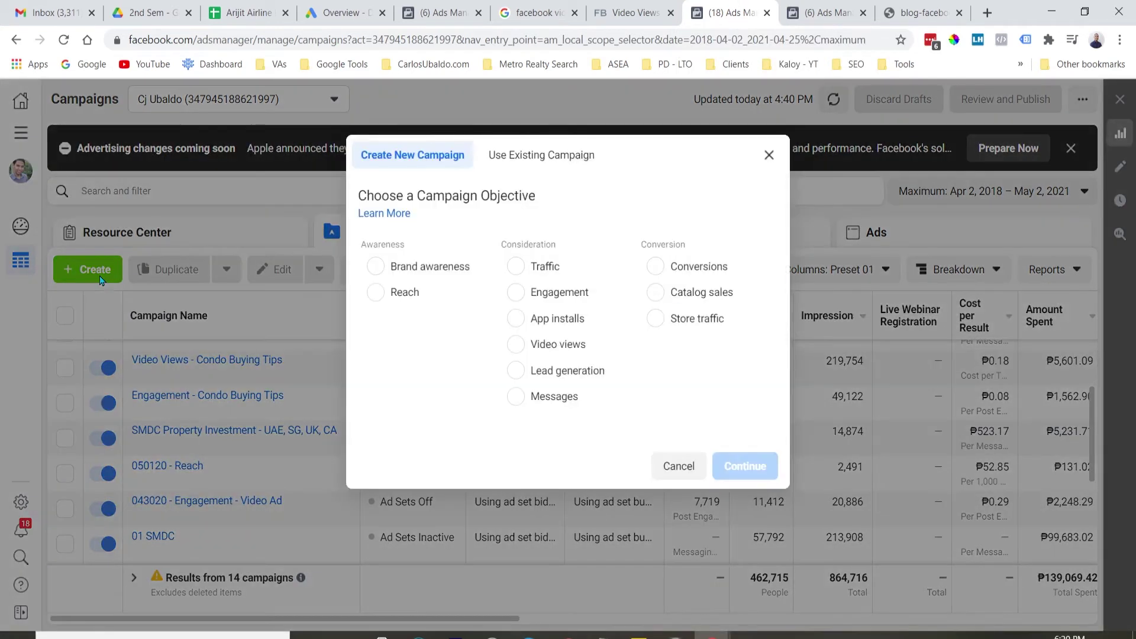
click(548, 353)
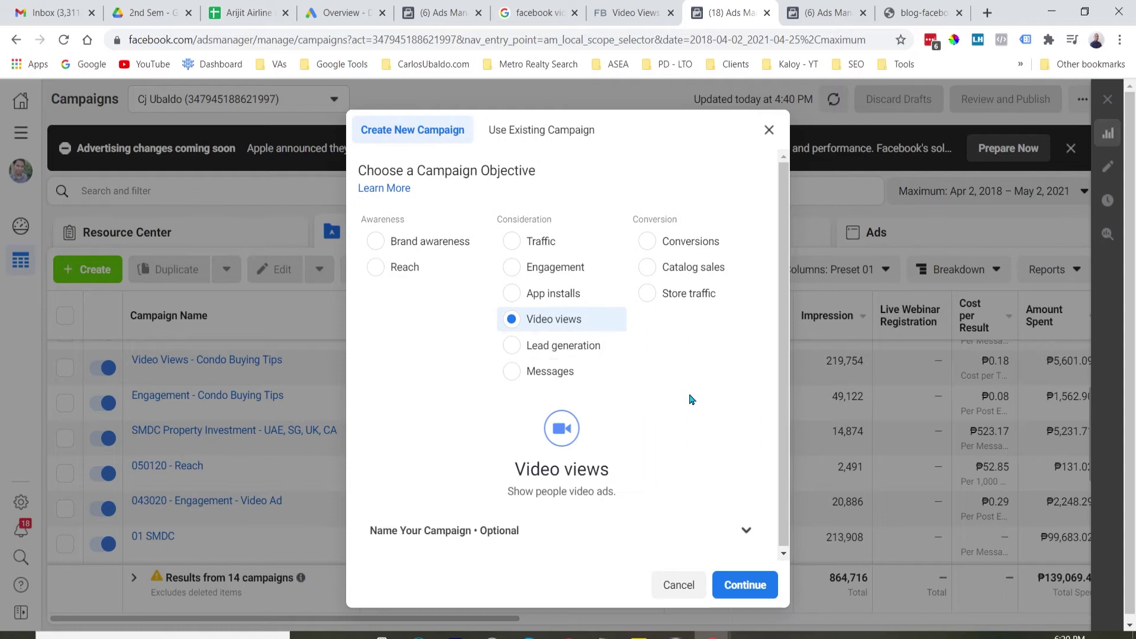
click(747, 586)
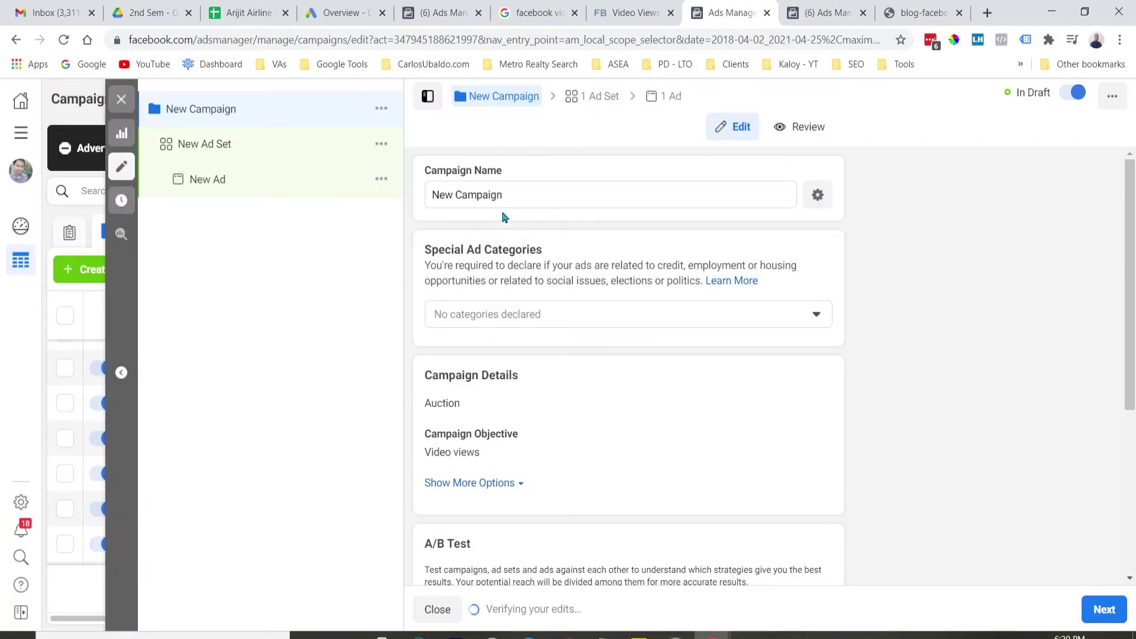
Step: Rename the campaign to 'Campaign #1' and continue to the ad set
click(456, 197)
double_click(456, 197)
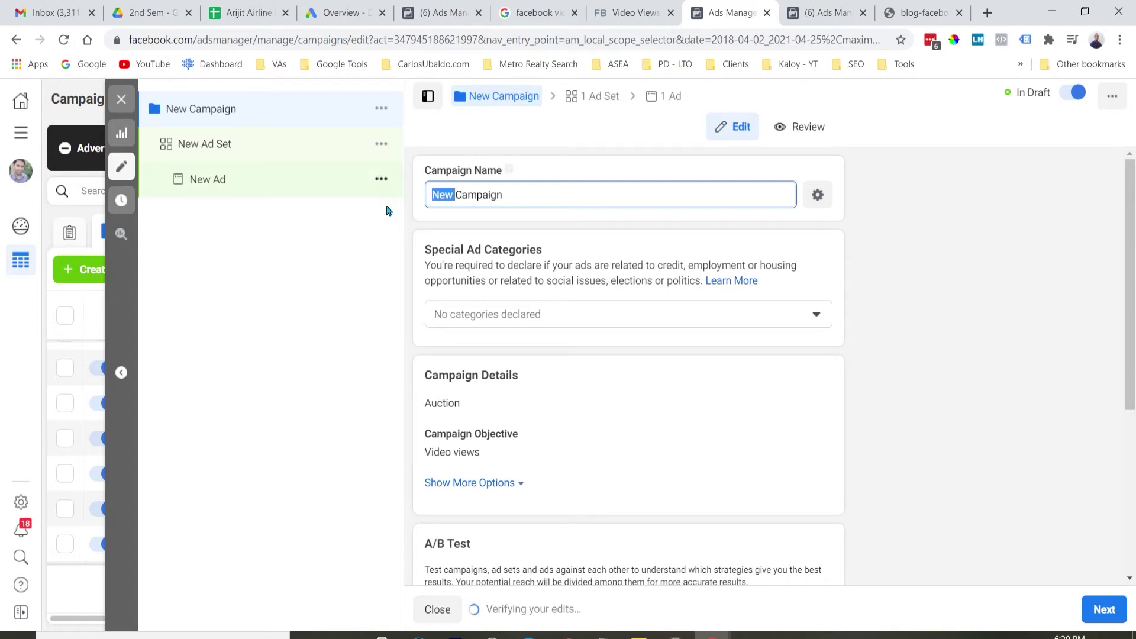
key(BackSpace)
click(526, 192)
text(#1)
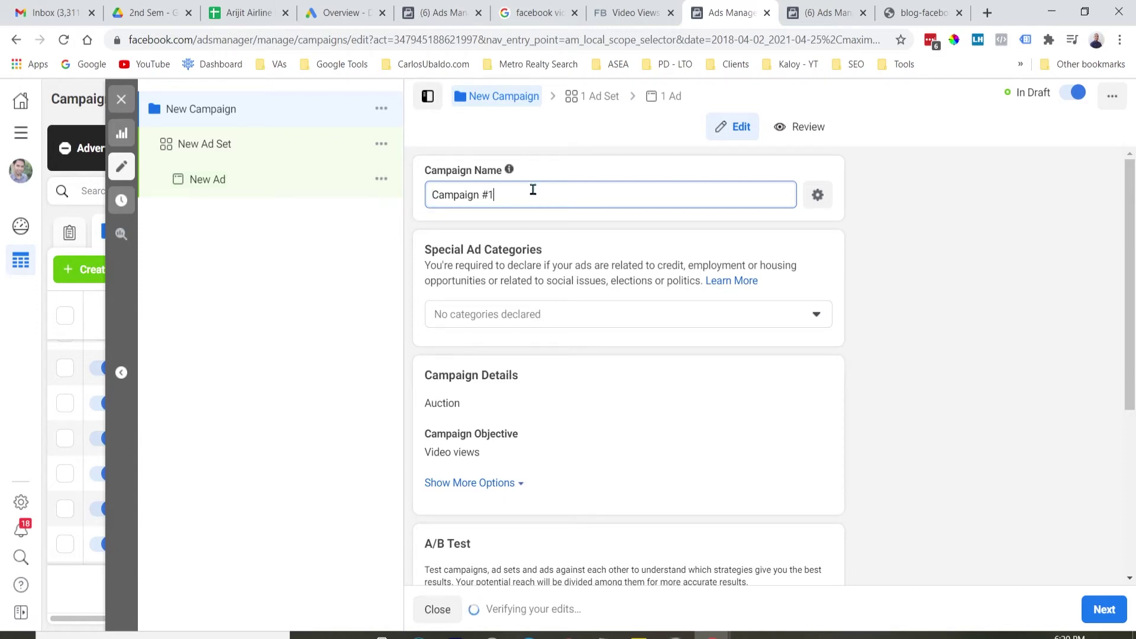
triple_click(611, 193)
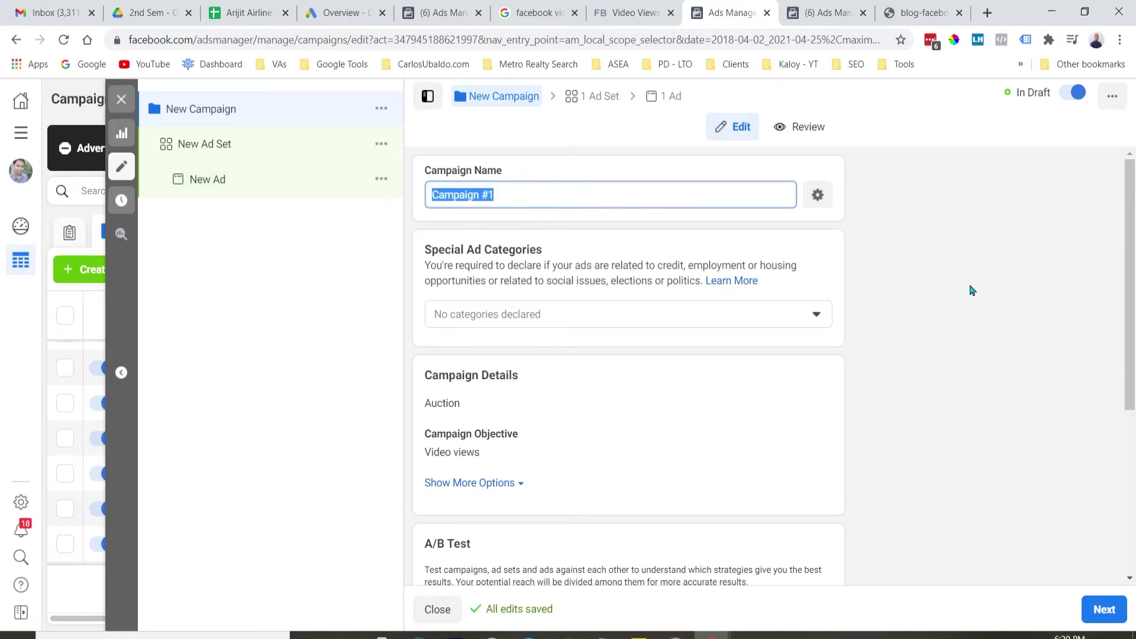
scroll(969, 306, down, 5)
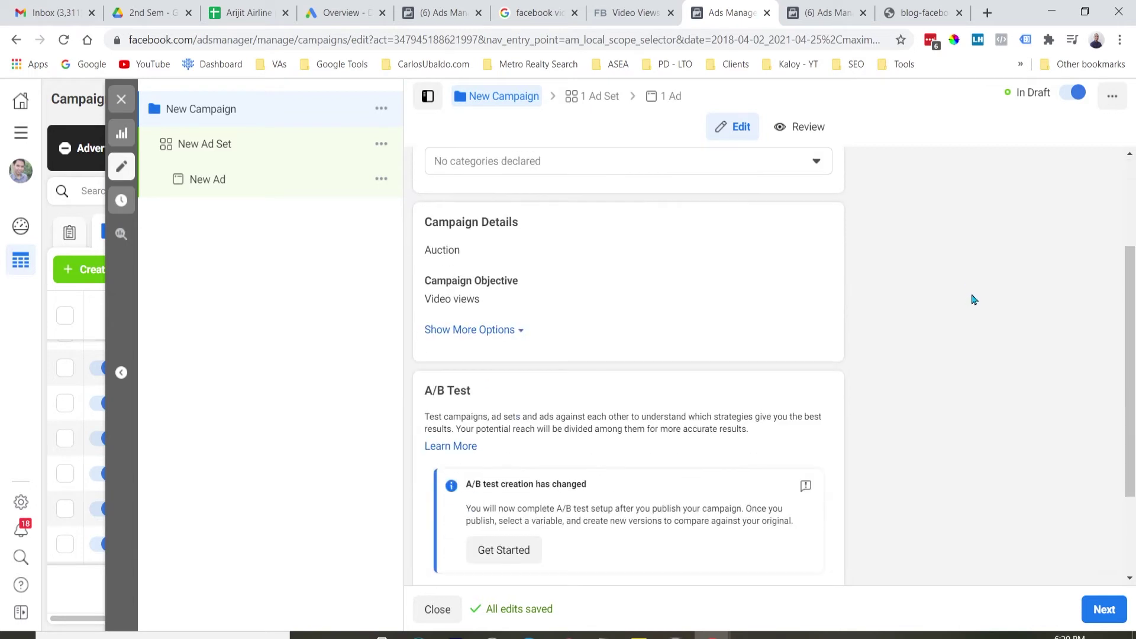
click(1105, 609)
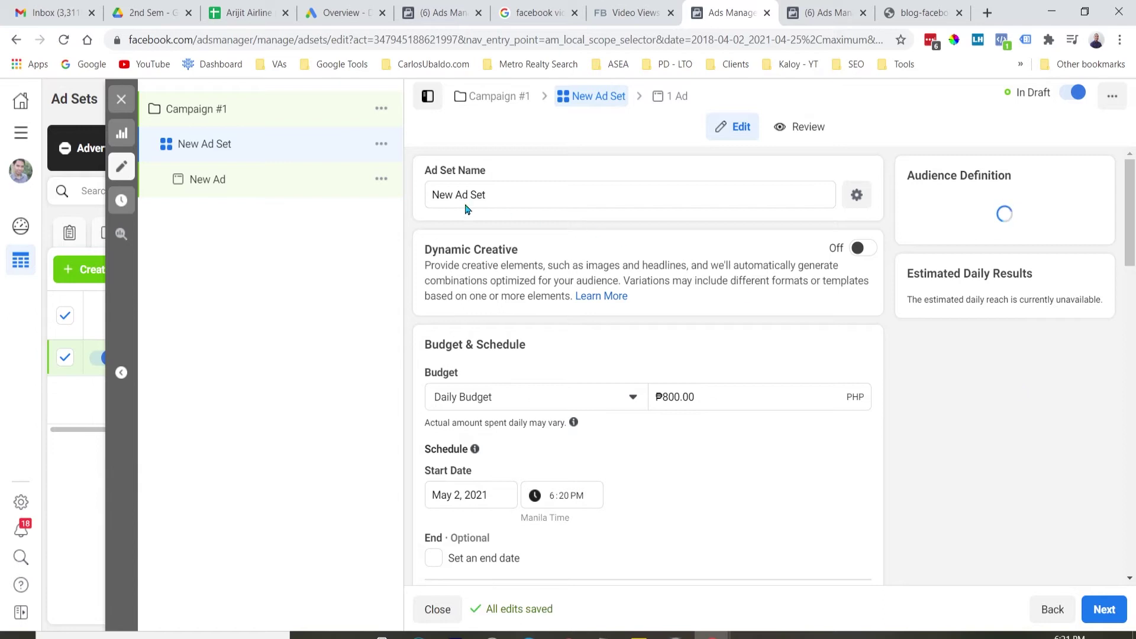
click(494, 189)
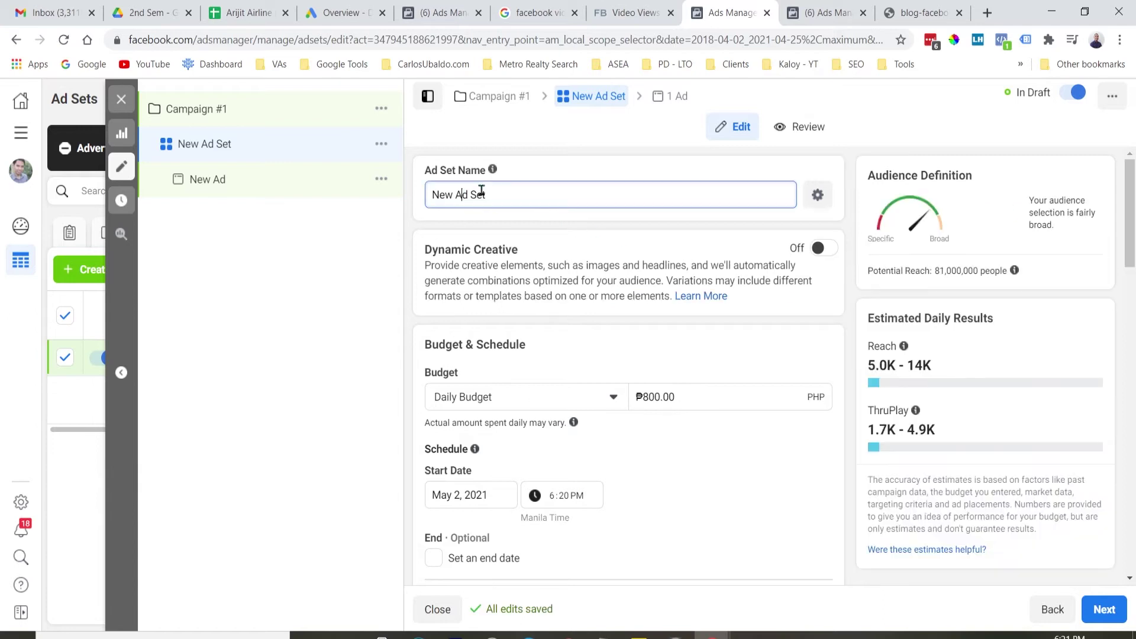
Step: Rename the ad set to 'Ad Set #1'
double_click(451, 194)
key(BackSpace)
click(508, 191)
text(#1)
key(ctrl+a)
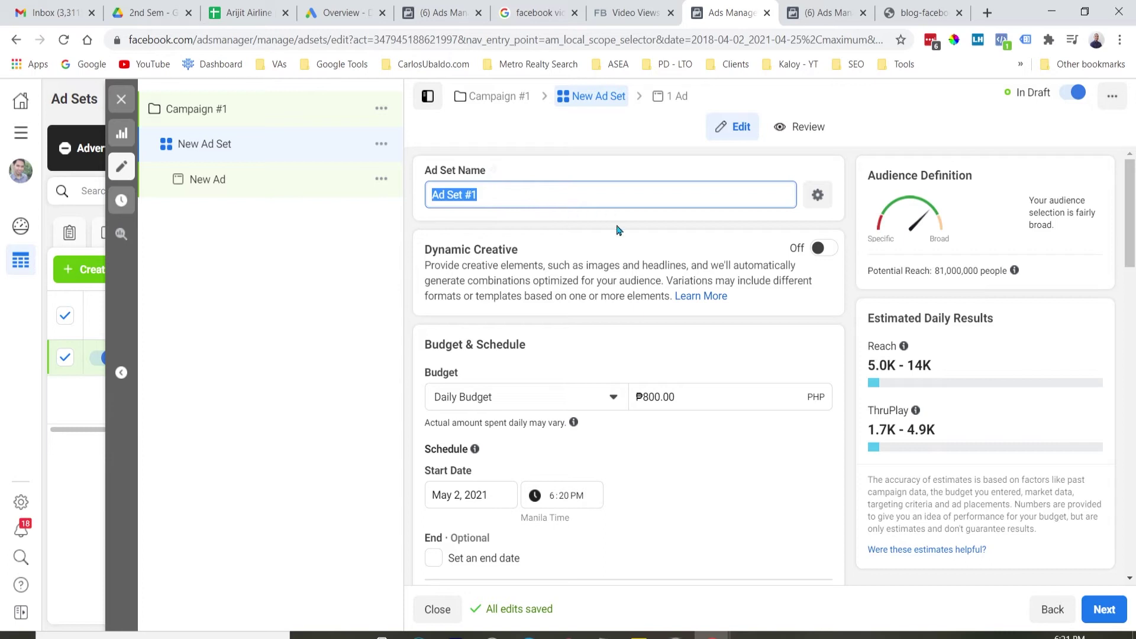
Step: Set the ad set's daily budget to ₱50.00
drag(684, 398, 642, 400)
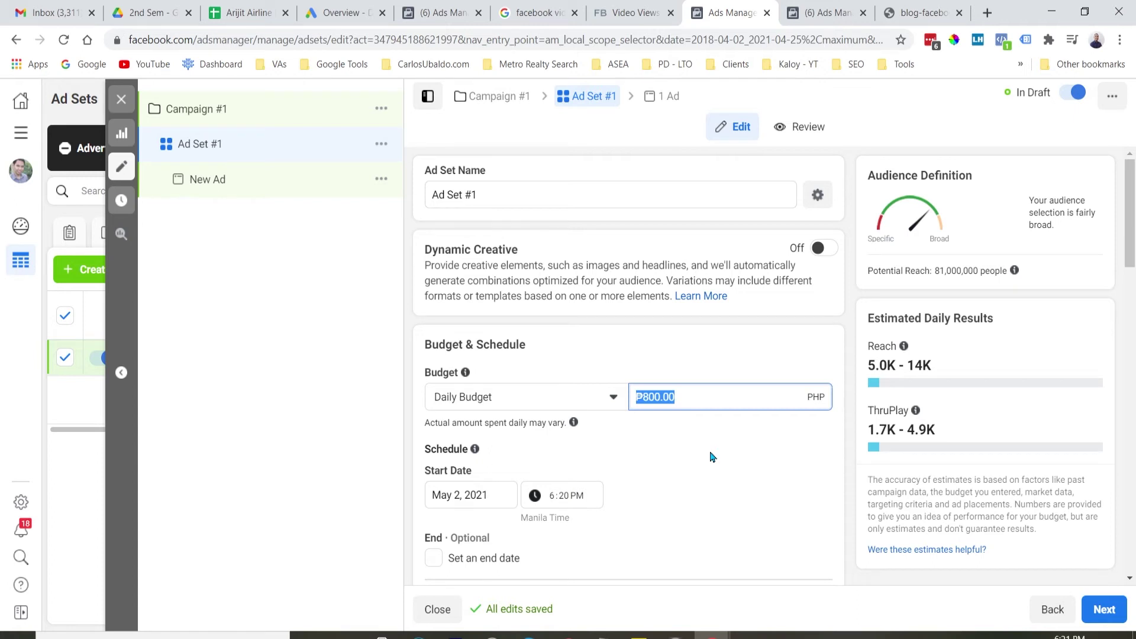
text(40)
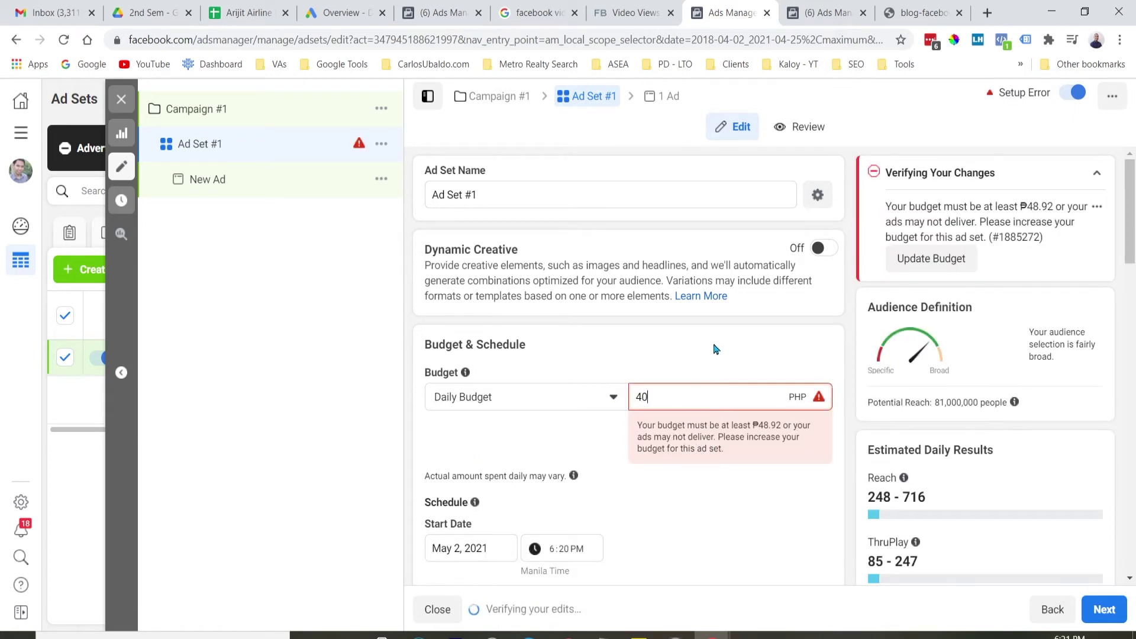
click(716, 352)
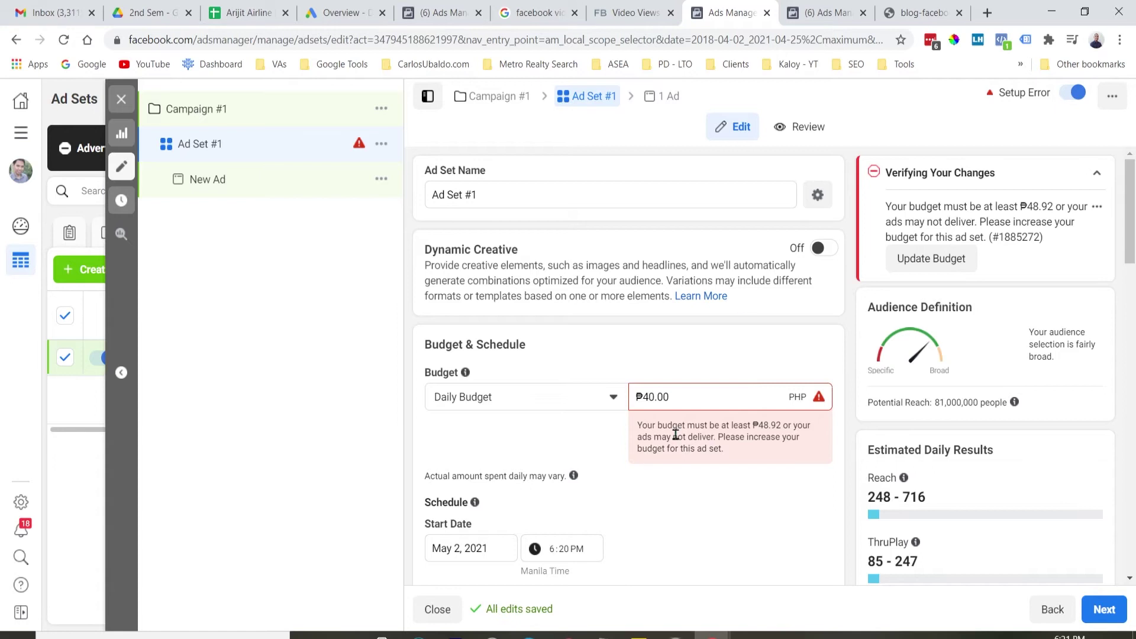
click(679, 403)
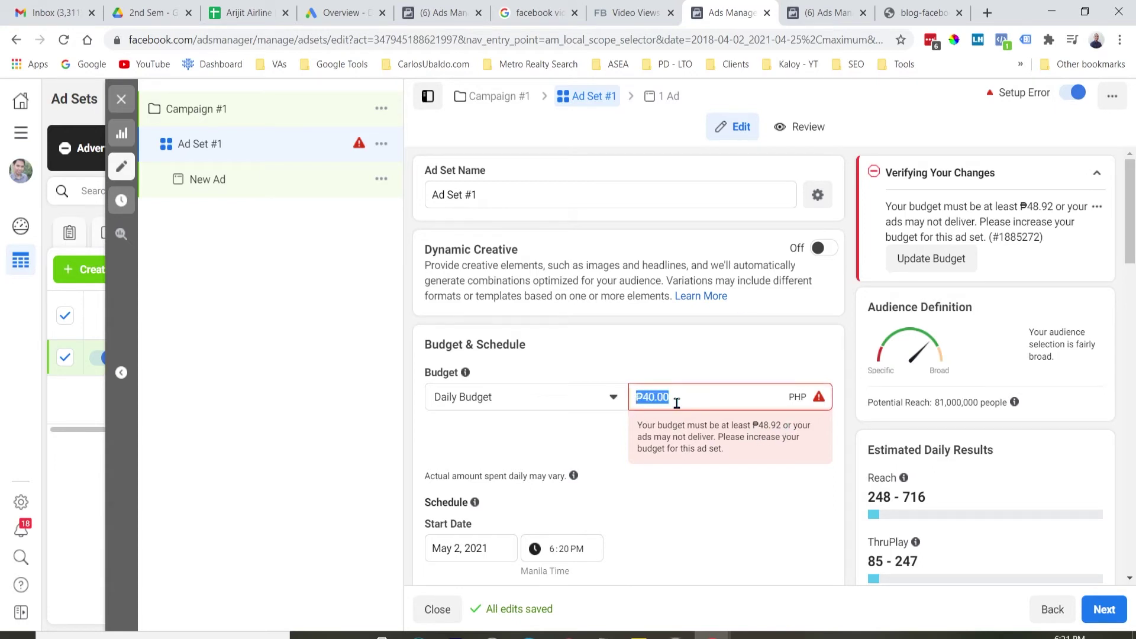
text(50)
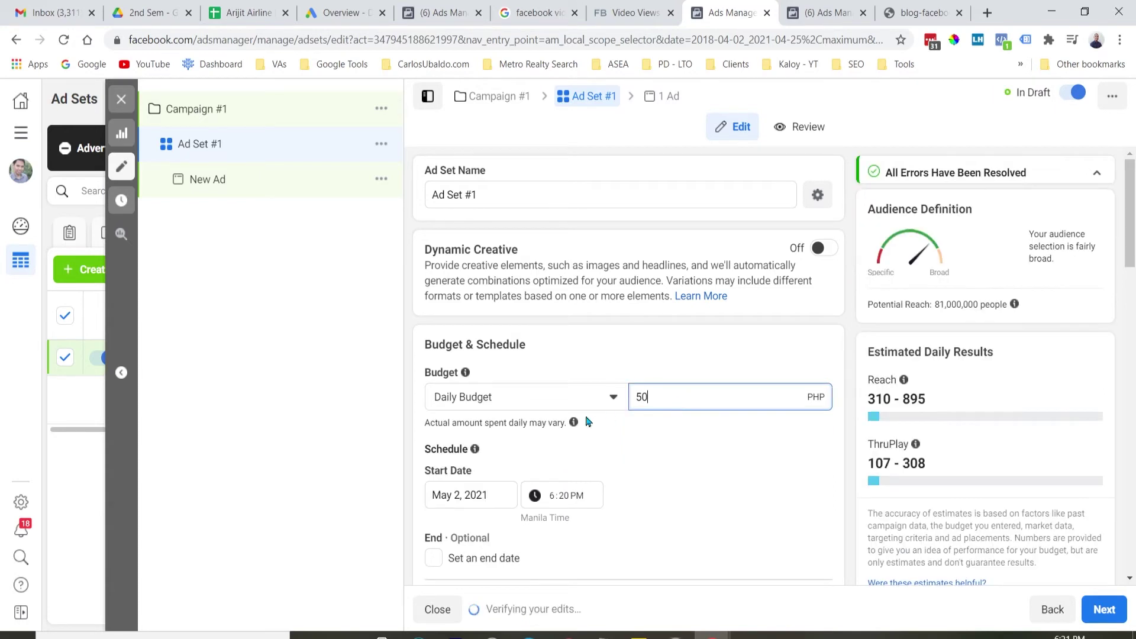
scroll(694, 444, down, 1)
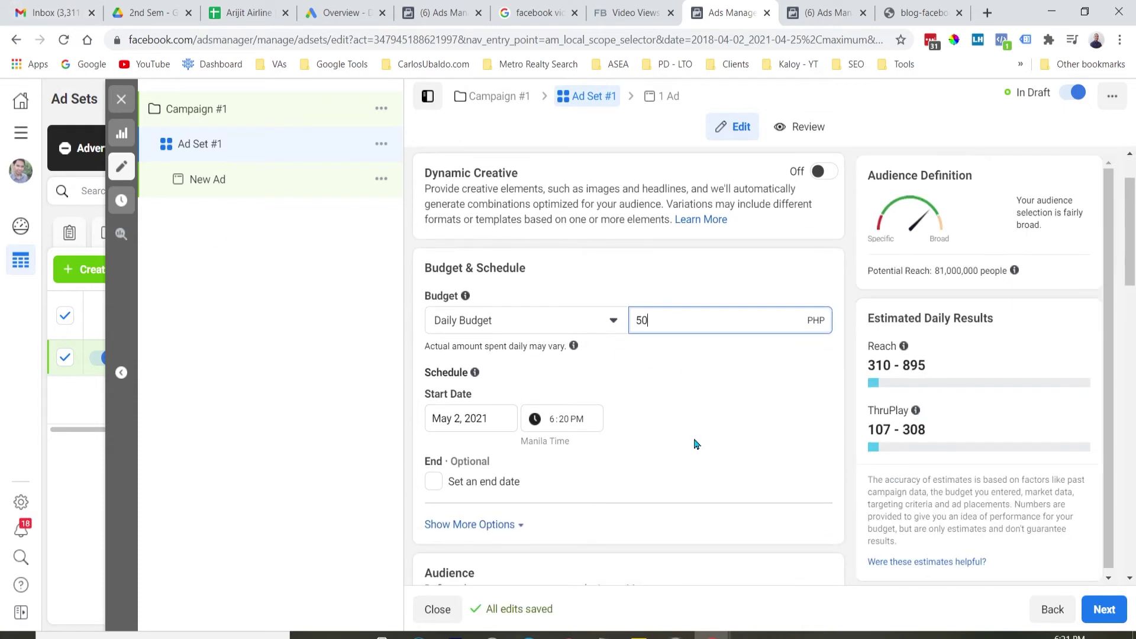
mouse_move(479, 377)
scroll(651, 438, down, 5)
scroll(781, 418, up, 1)
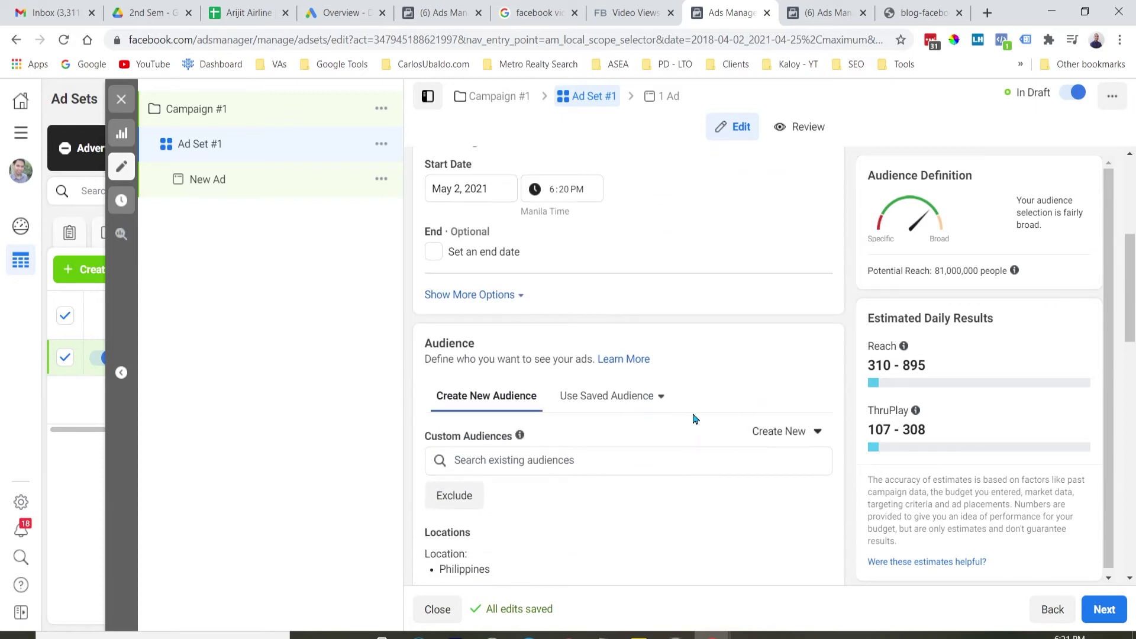
Step: Apply the saved audience 'Alternative Medicine - Philippines - 3 layers'
scroll(696, 419, down, 1)
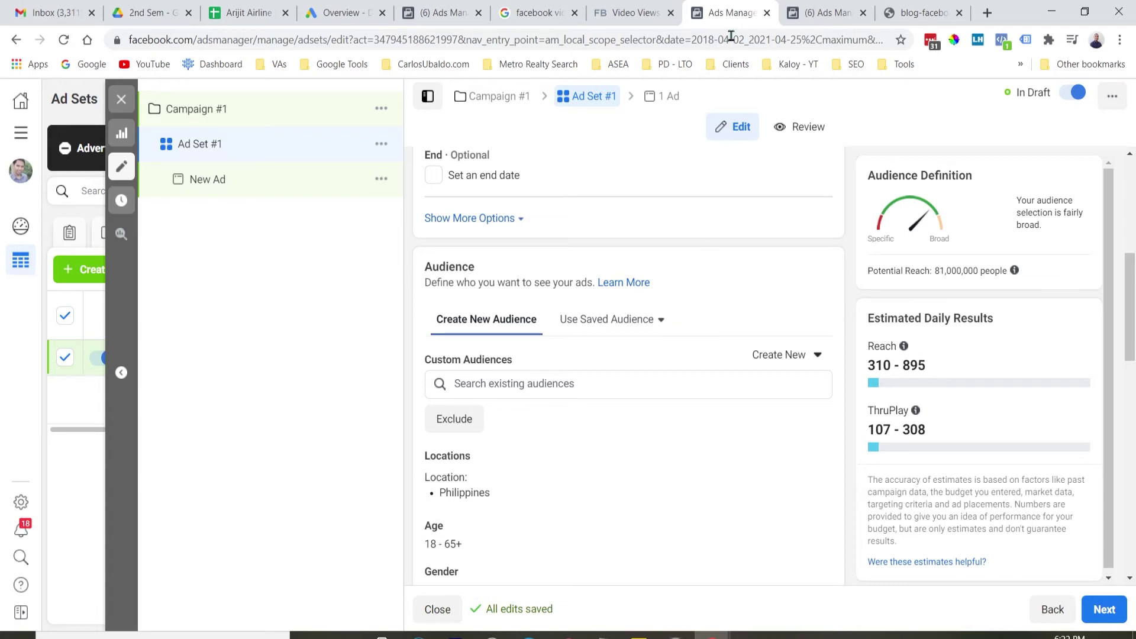
click(662, 326)
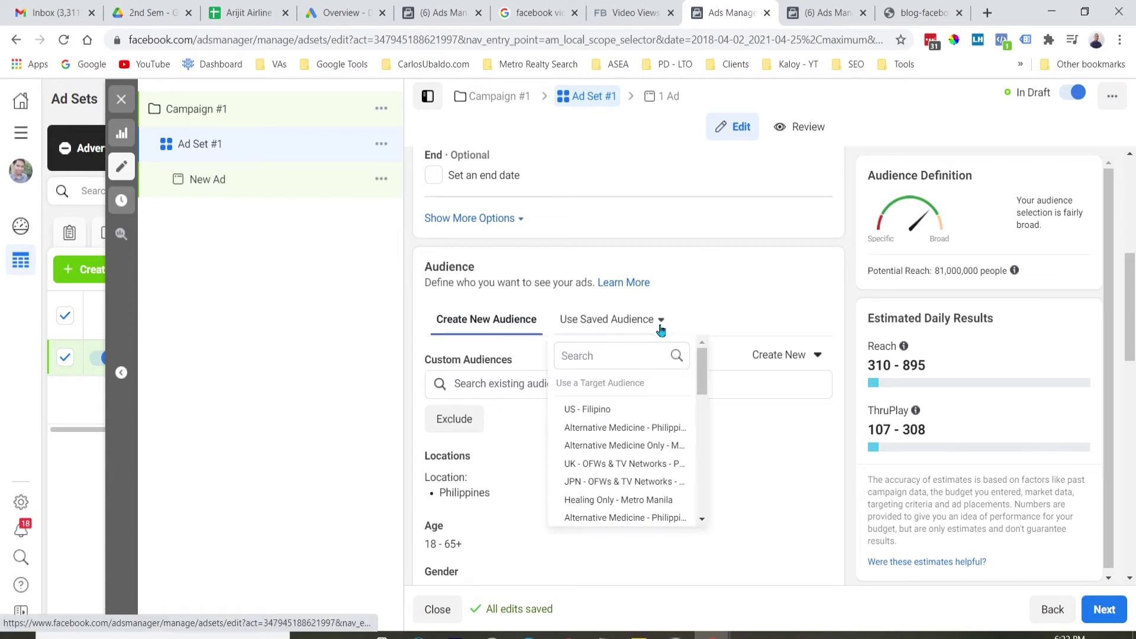
mouse_move(608, 436)
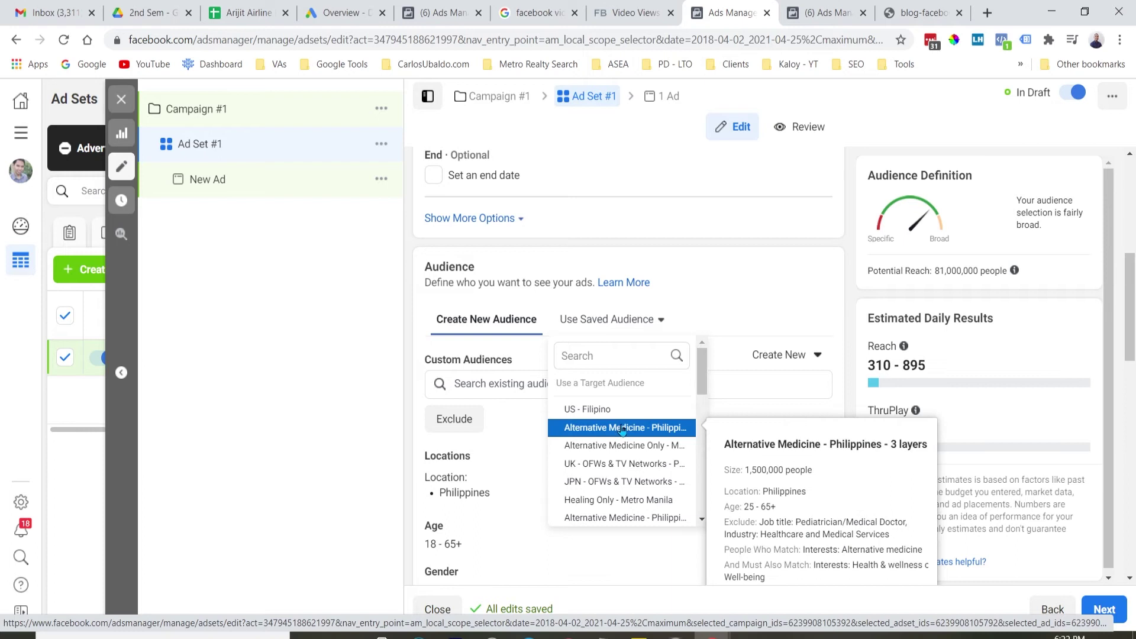
click(625, 430)
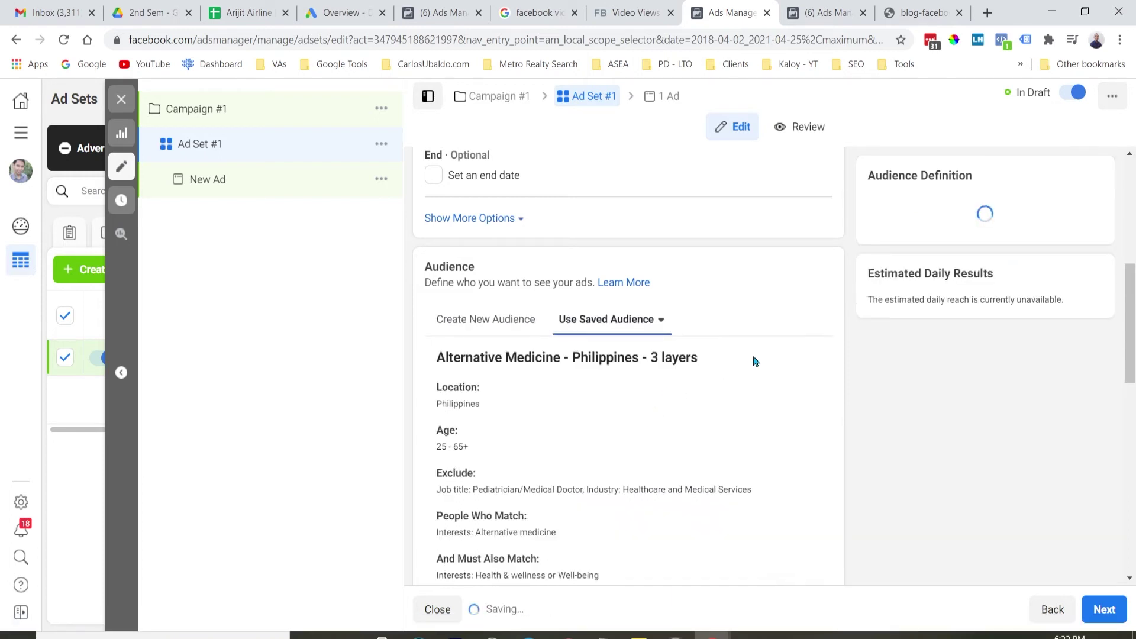
Step: Switch the ad set's placements from automatic to Manual Placements
scroll(816, 349, down, 4)
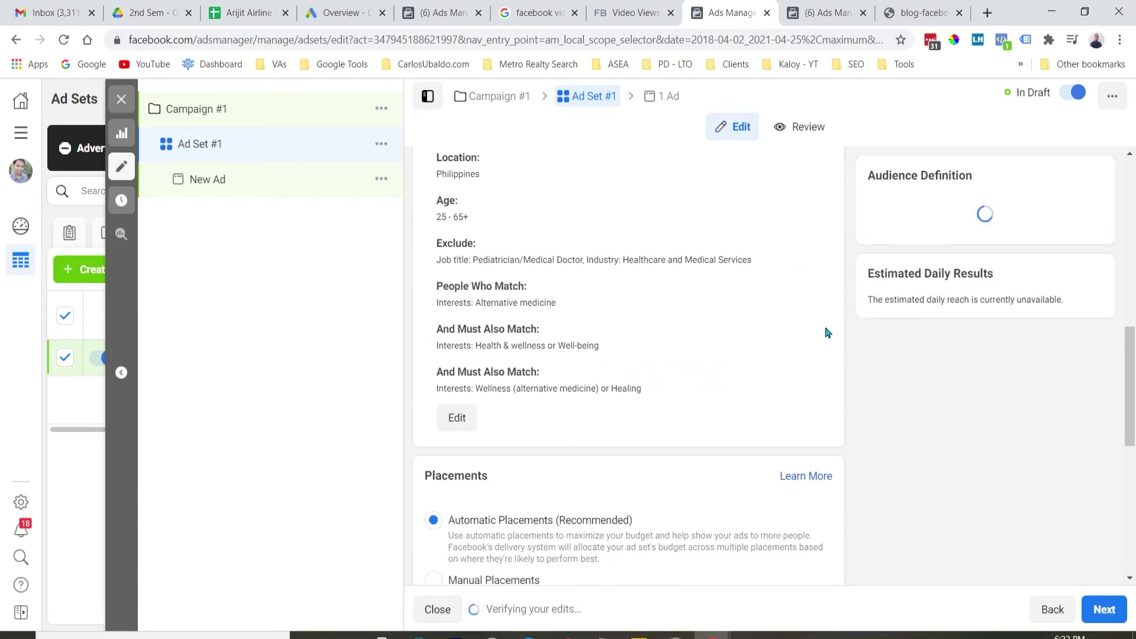
scroll(805, 332, down, 3)
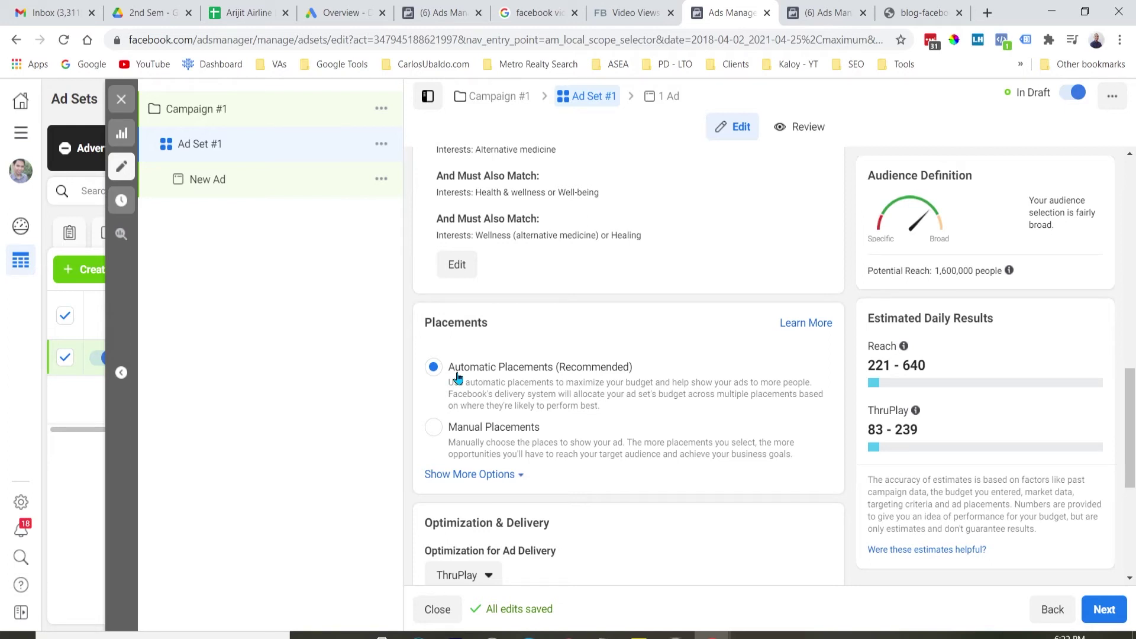
click(434, 429)
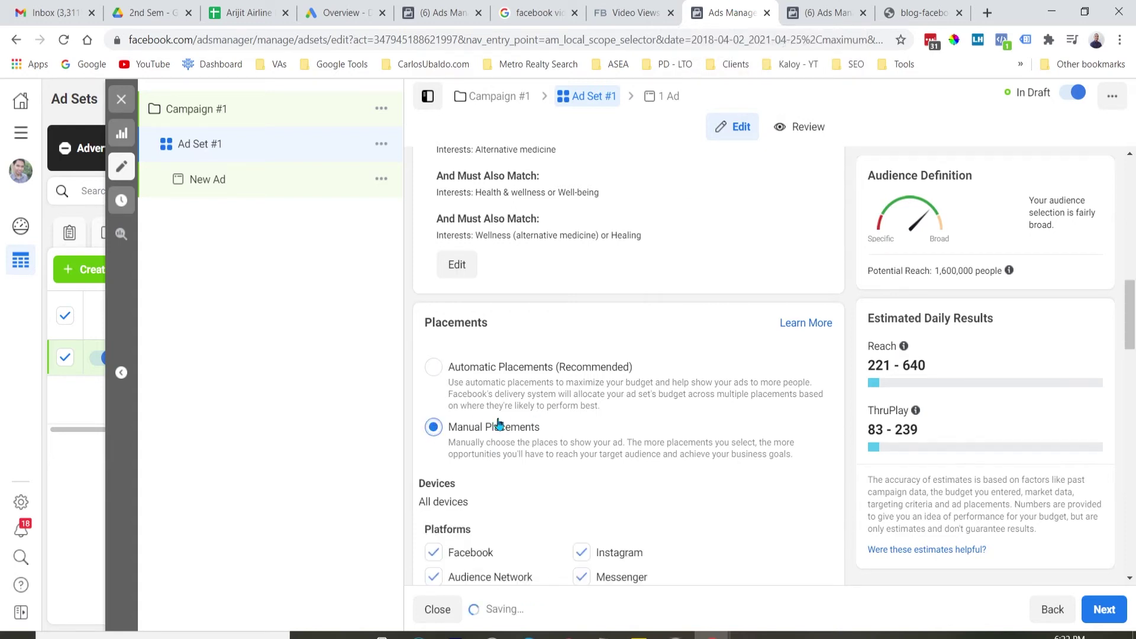
Step: Remove Messenger, Audience Network and Instagram from the ad set's platforms
scroll(799, 393, down, 3)
scroll(798, 387, down, 3)
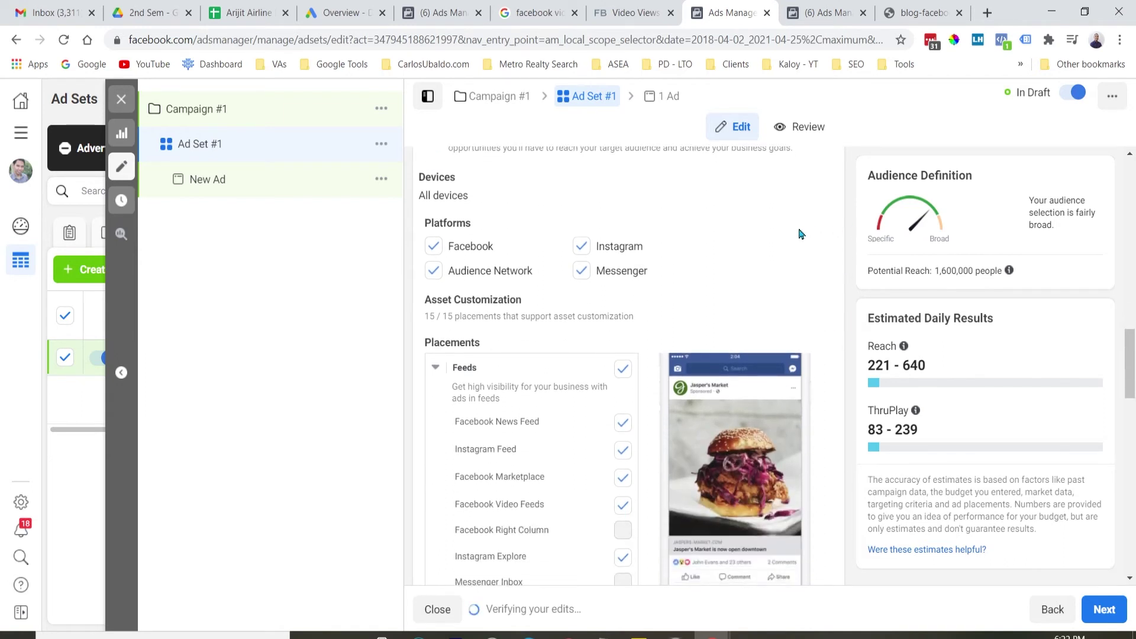
scroll(706, 266, down, 1)
click(581, 196)
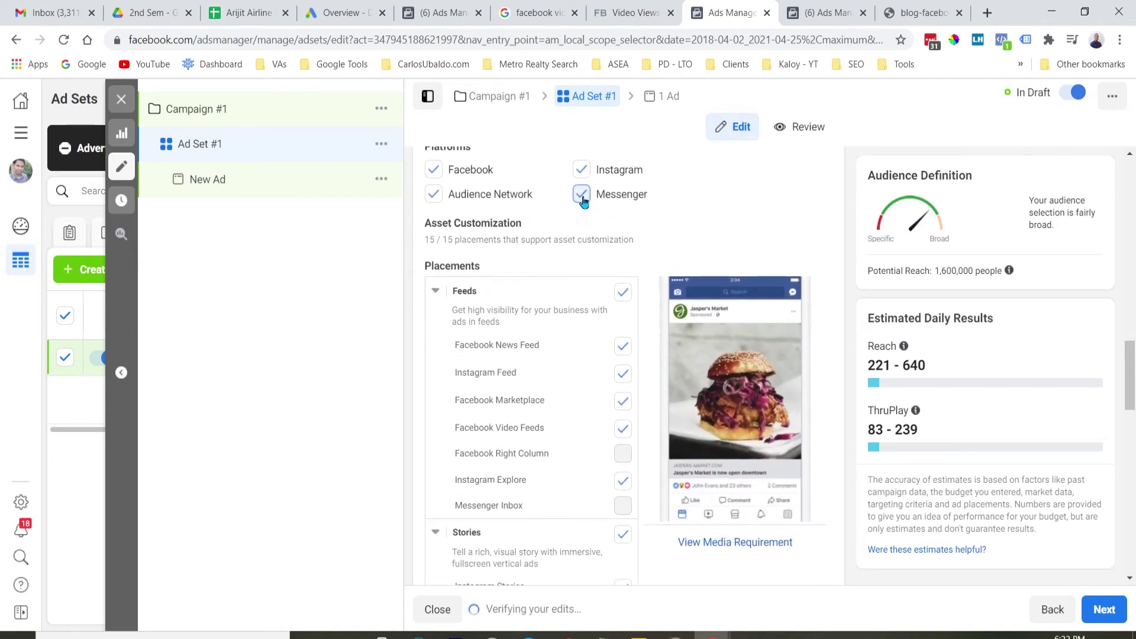
click(434, 196)
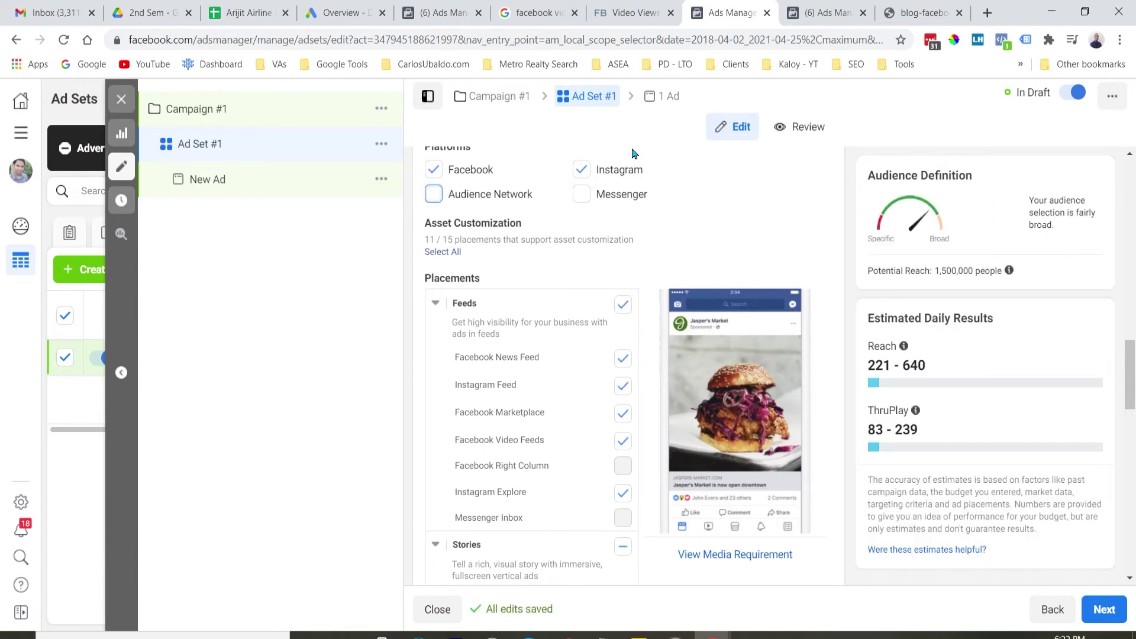
scroll(762, 251, up, 1)
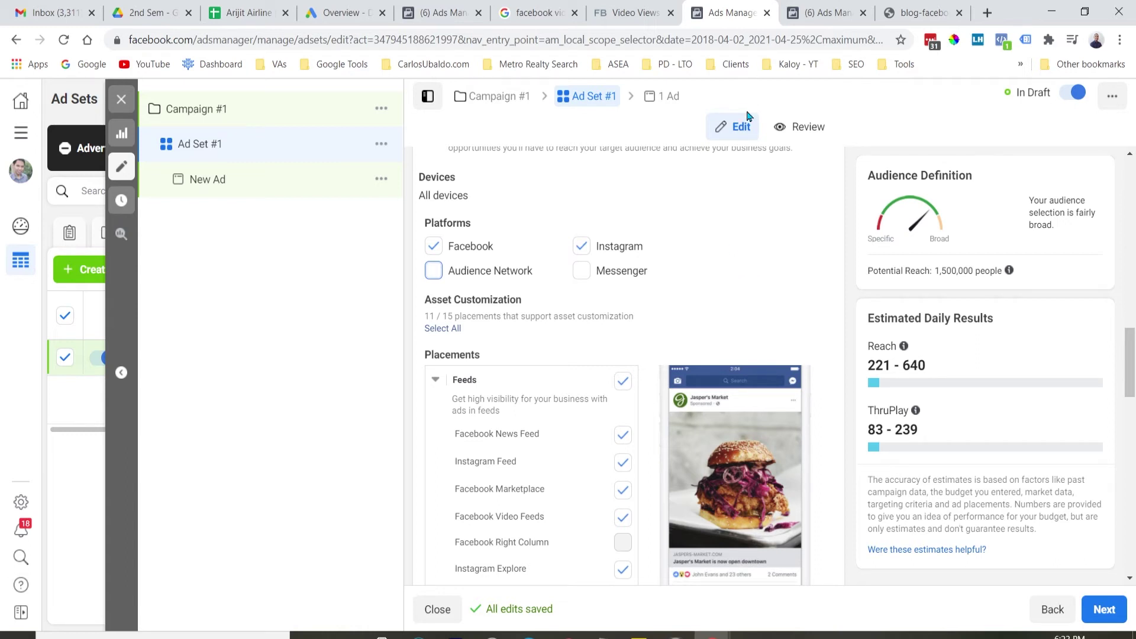
click(582, 247)
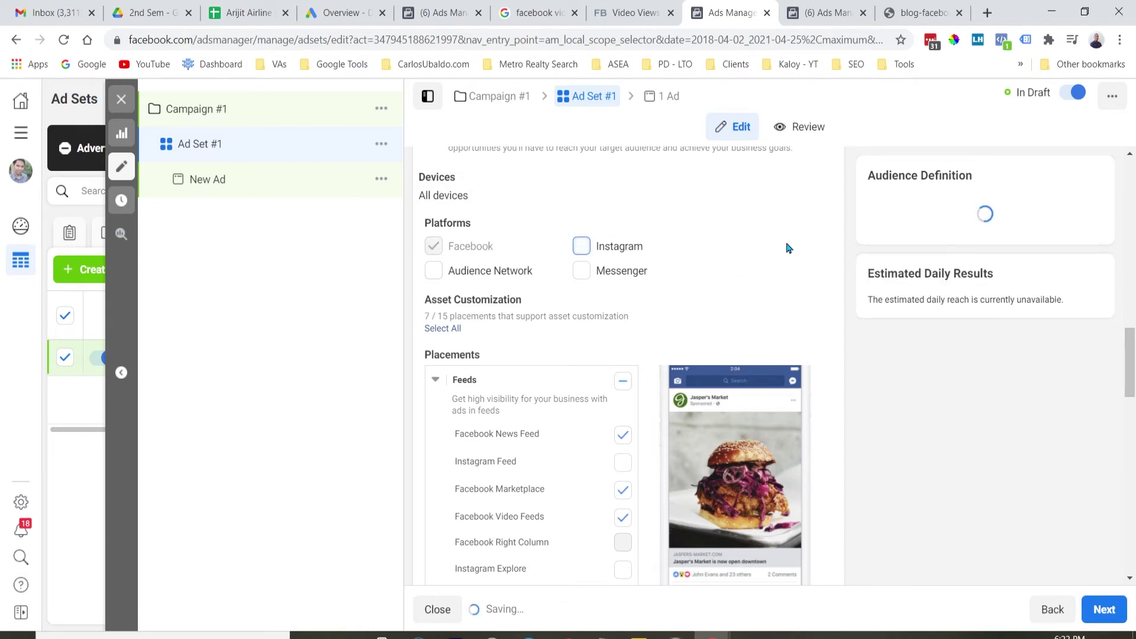
Step: Turn off Stories, In-Stream, Search, In-Article, Marketplace and Video Feeds, keeping only Facebook News Feed
scroll(852, 249, down, 4)
scroll(734, 290, down, 2)
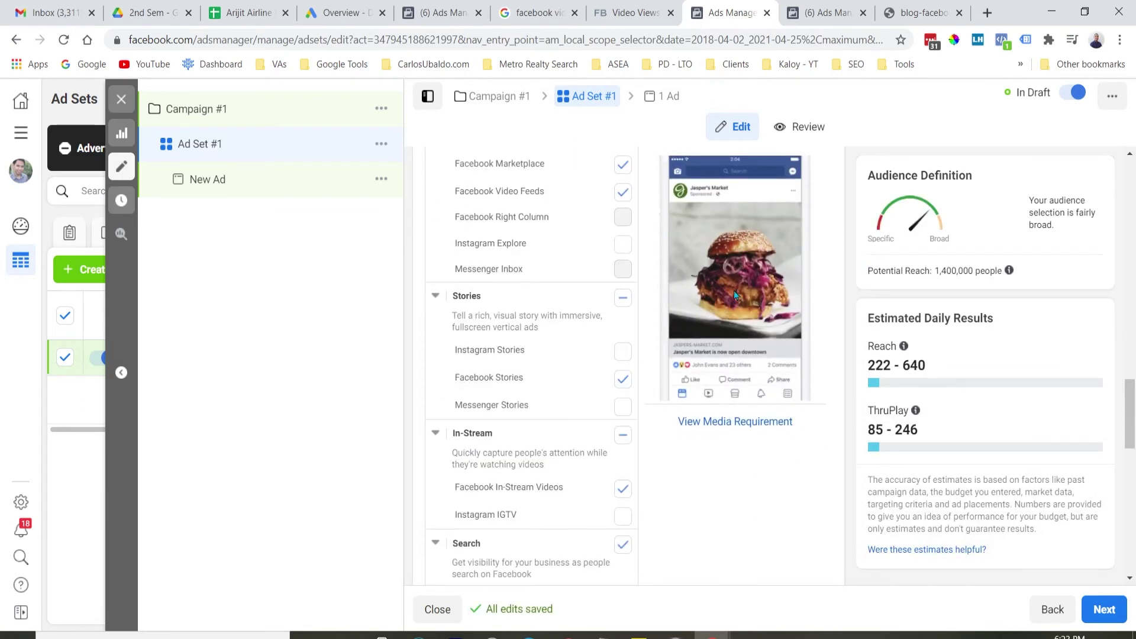
click(625, 300)
click(624, 299)
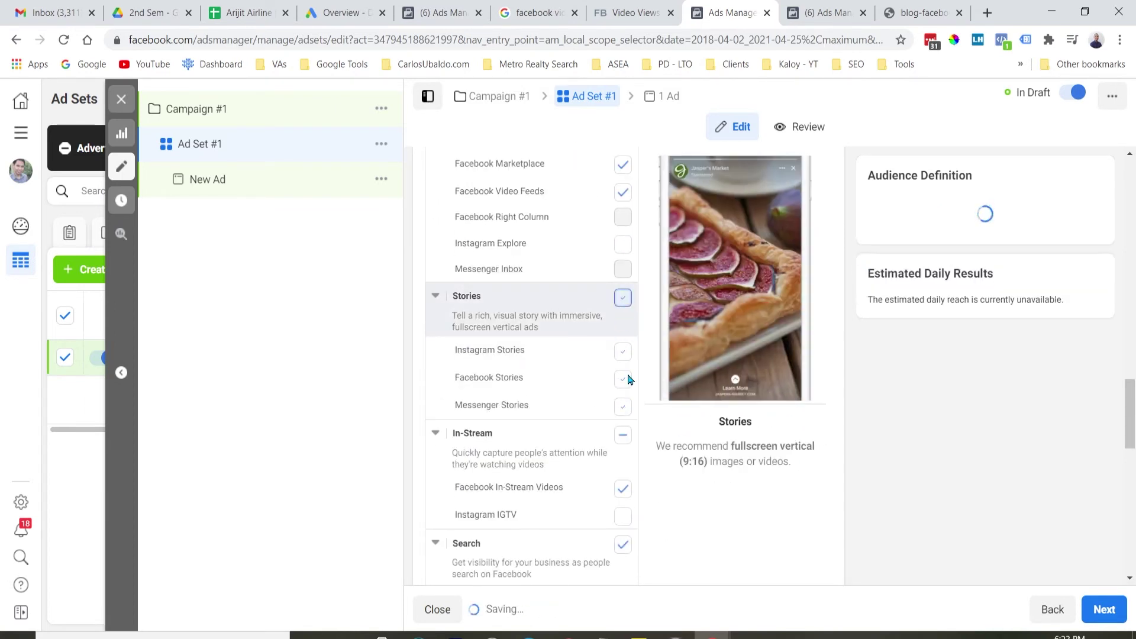
click(624, 436)
scroll(622, 448, down, 3)
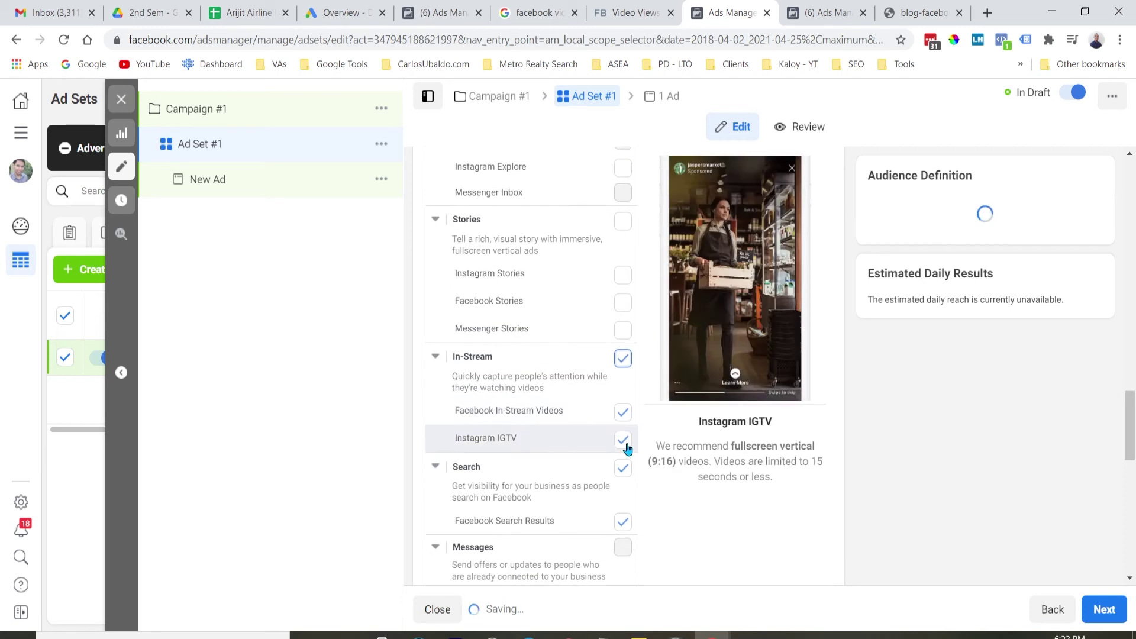
click(622, 283)
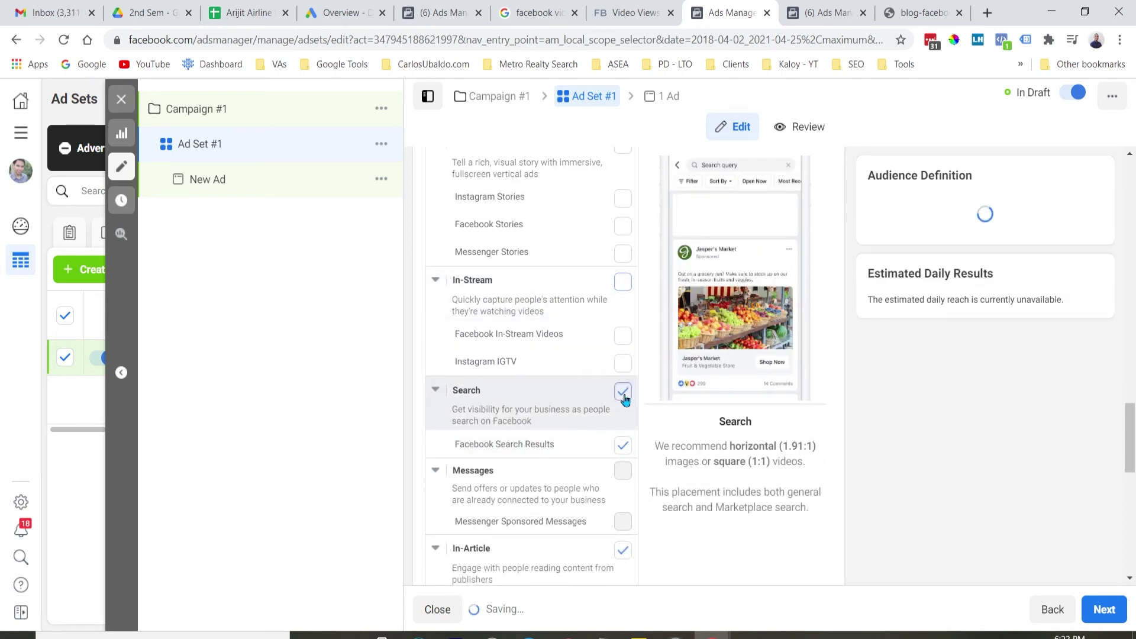
click(623, 392)
scroll(623, 414, down, 1)
click(624, 475)
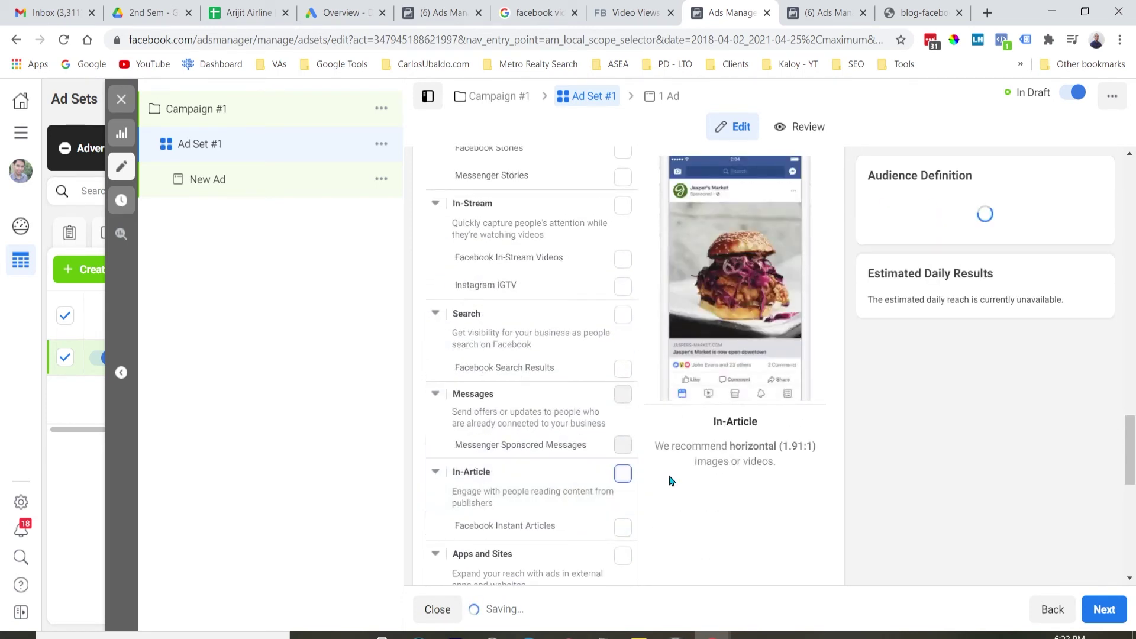
scroll(601, 497, up, 6)
scroll(604, 497, up, 1)
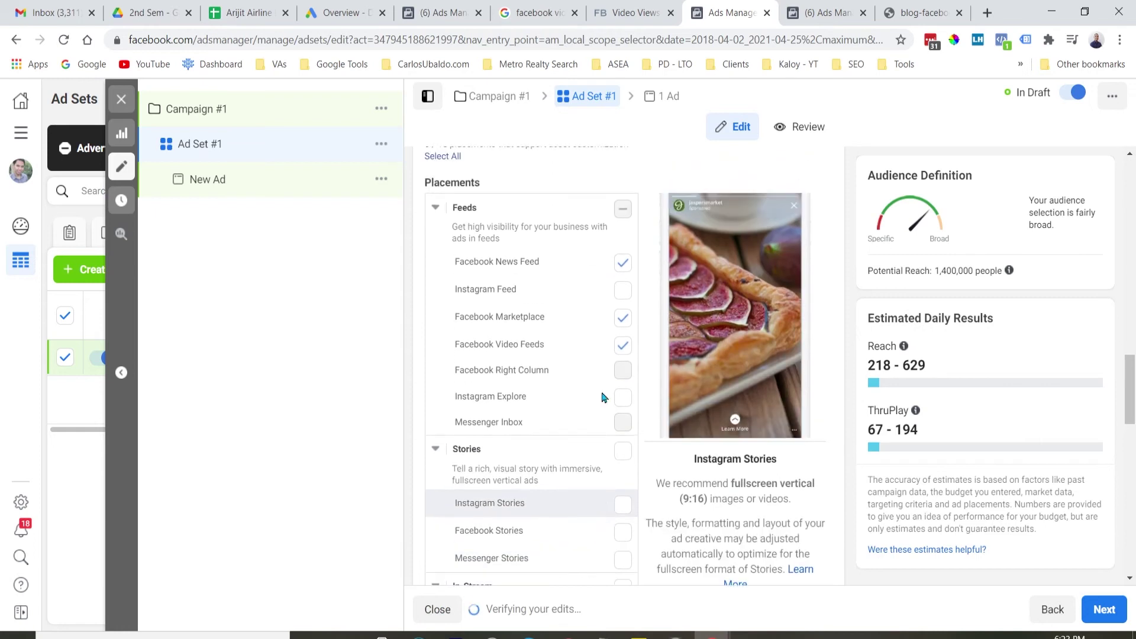
click(623, 262)
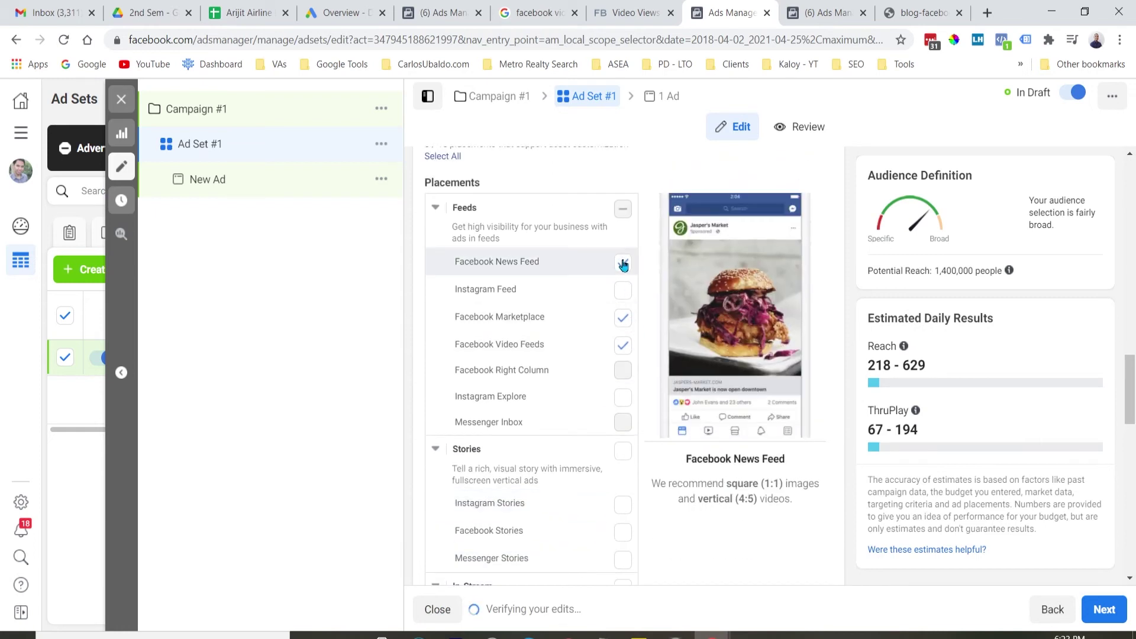
click(626, 319)
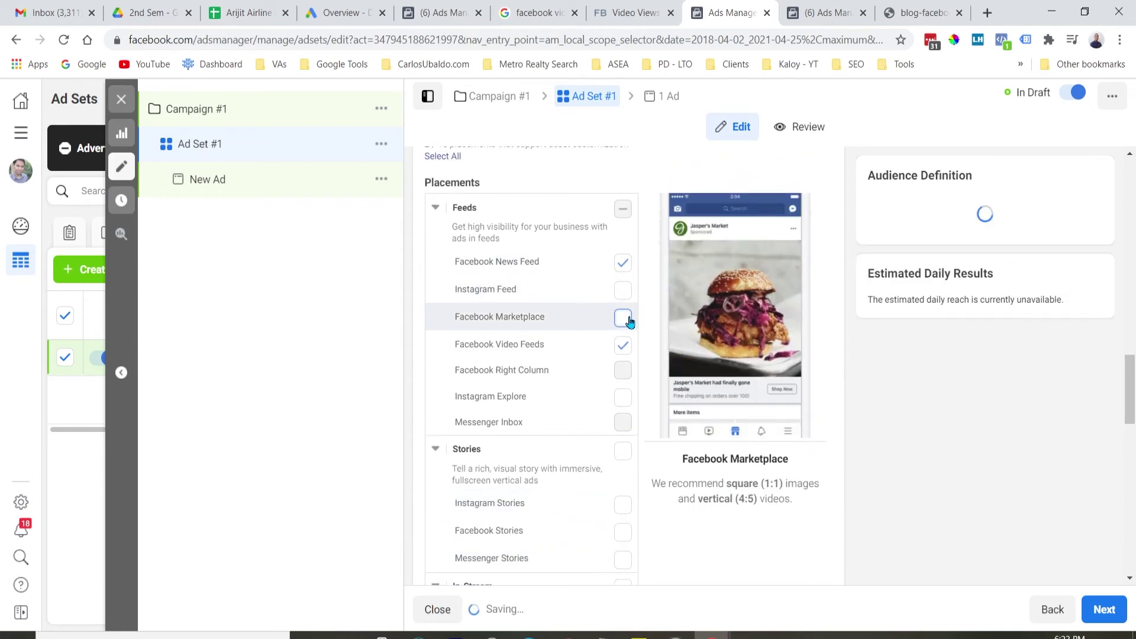
click(623, 347)
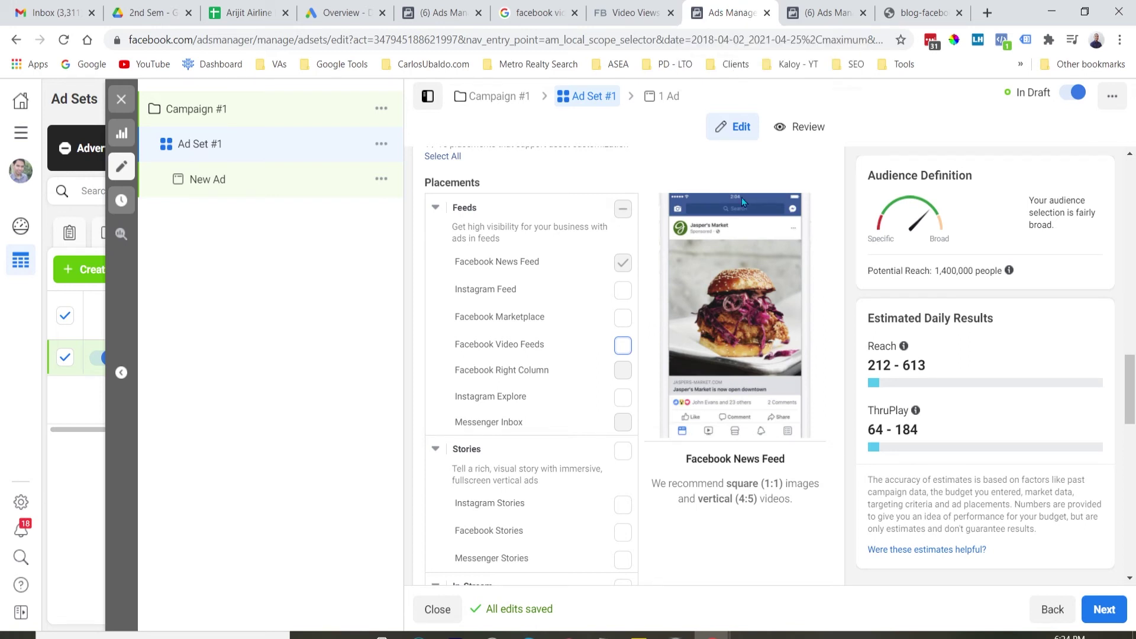
Step: Choose ThruPlay for delivery optimization, leave Cost Control empty, and proceed to the ad
scroll(654, 509, down, 8)
scroll(681, 510, down, 7)
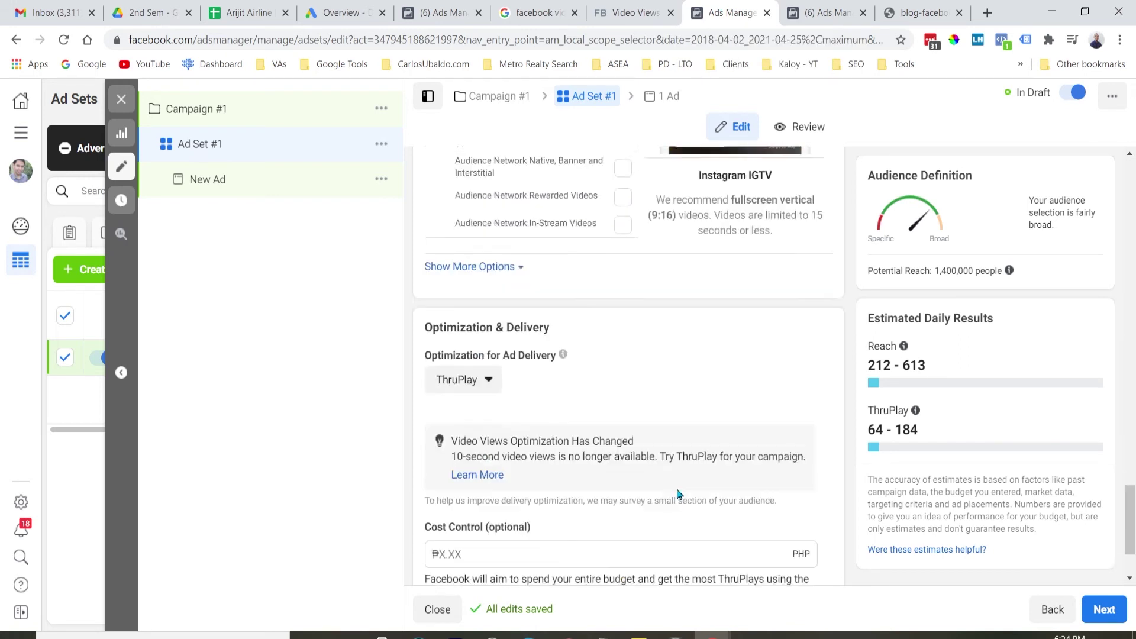
scroll(751, 361, down, 2)
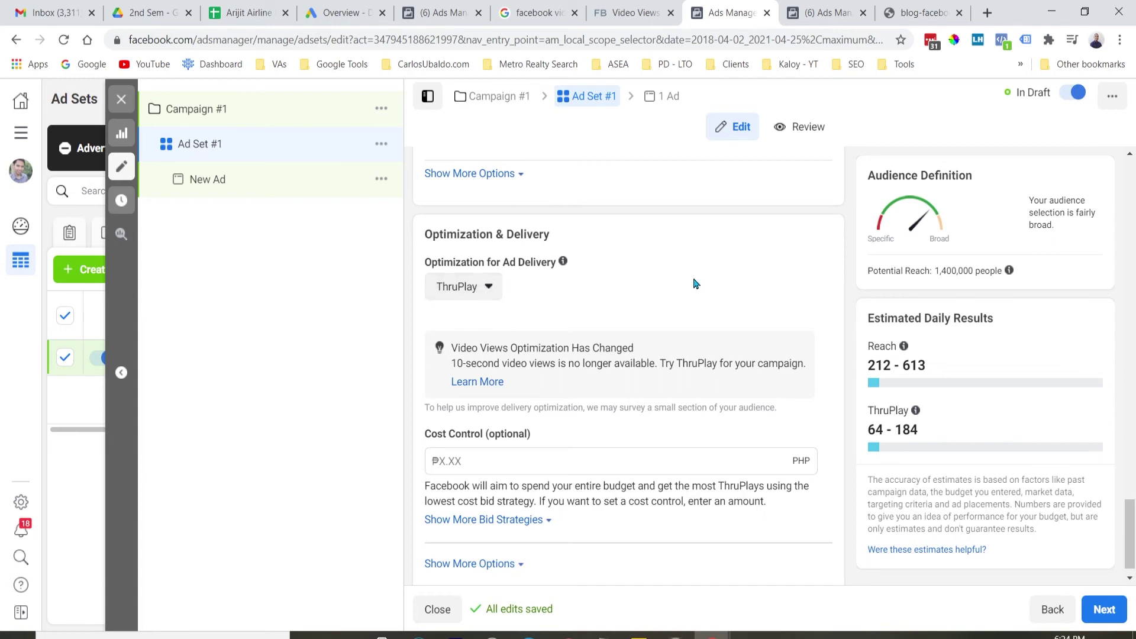
click(481, 290)
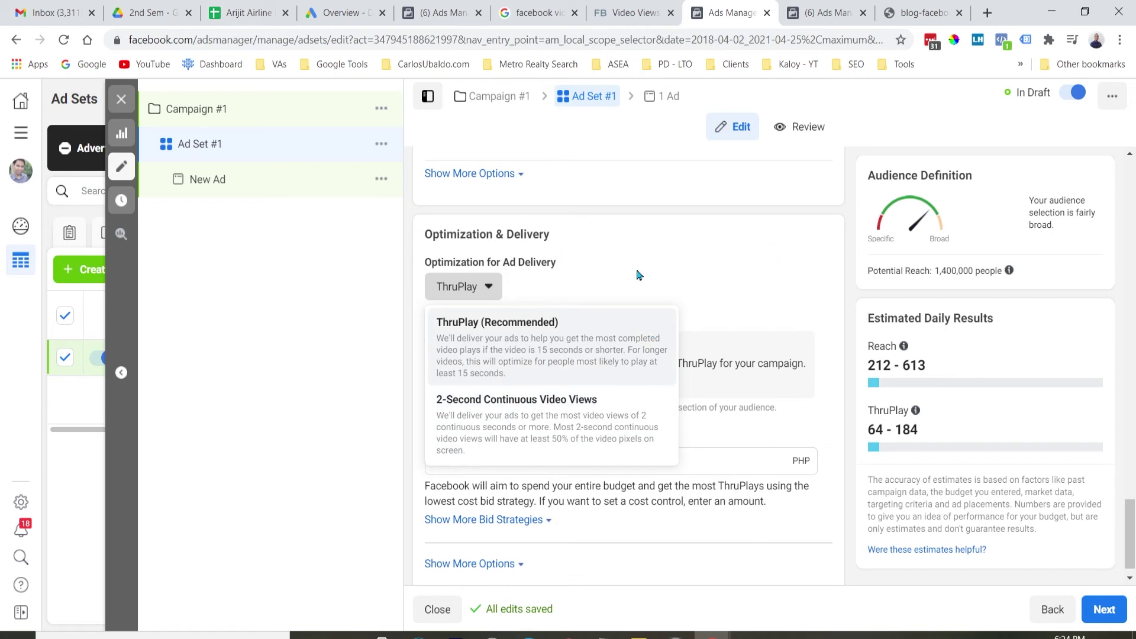
click(654, 355)
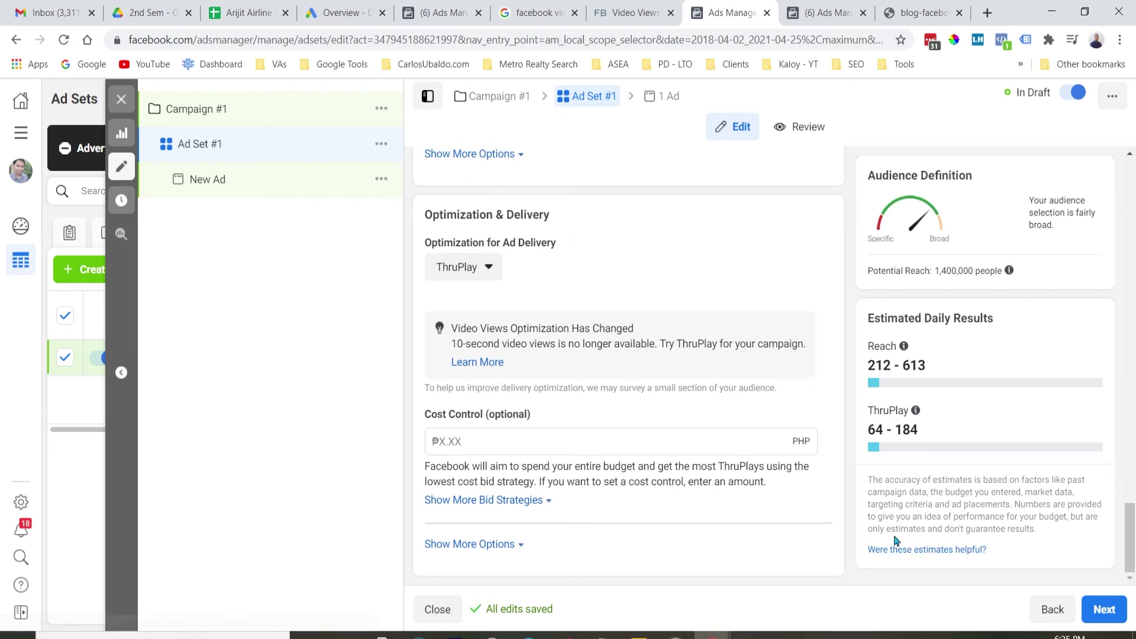
click(1104, 612)
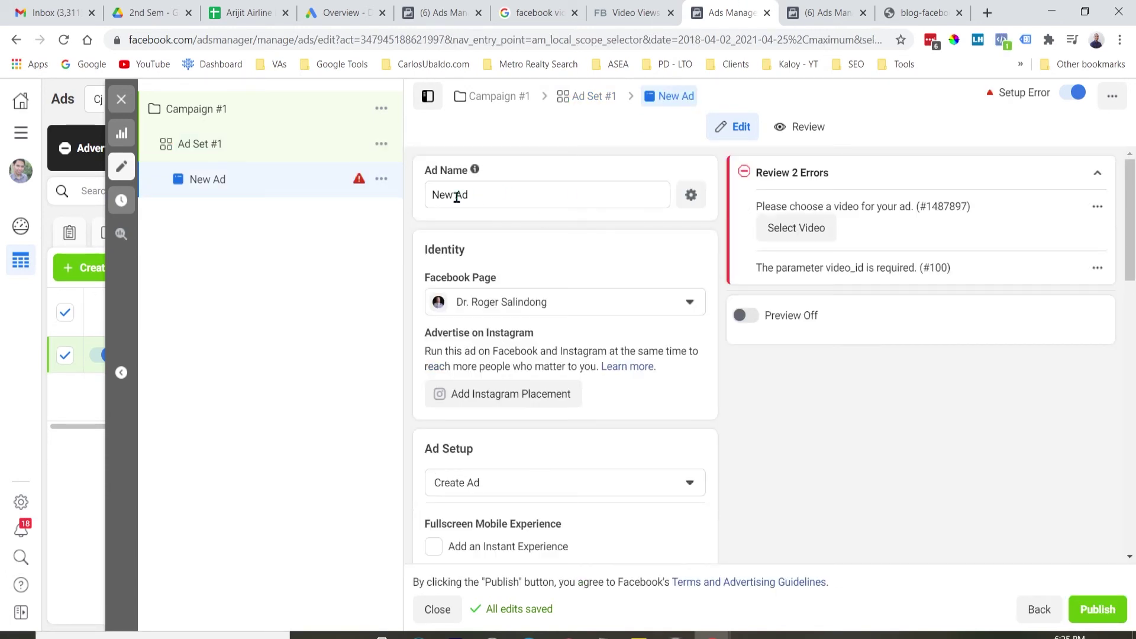
Step: Rename the ad to 'Ad #1'
triple_click(457, 197)
text(Ad )
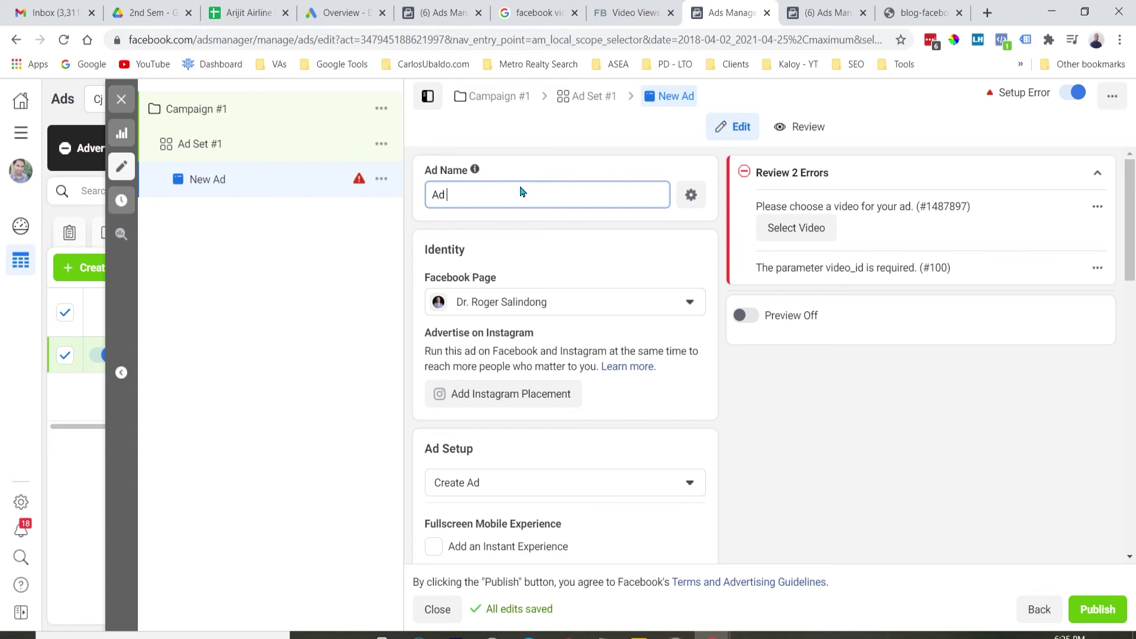
text(#1)
click(797, 444)
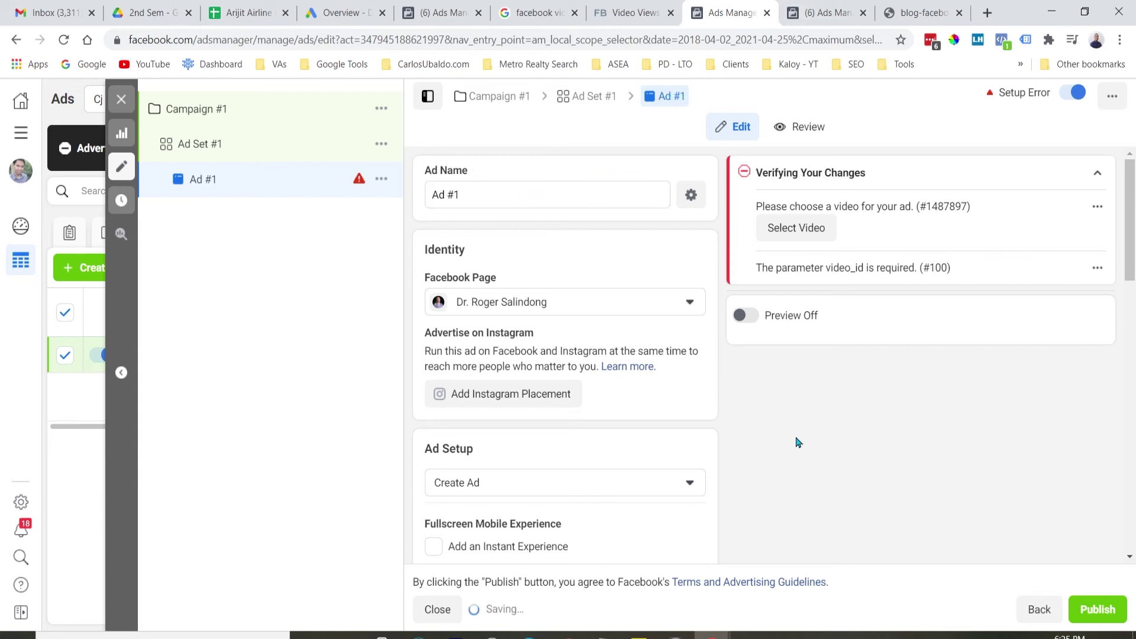
Step: Run the ad from a different Facebook Page and set Ad Setup to Use Existing Post
click(672, 303)
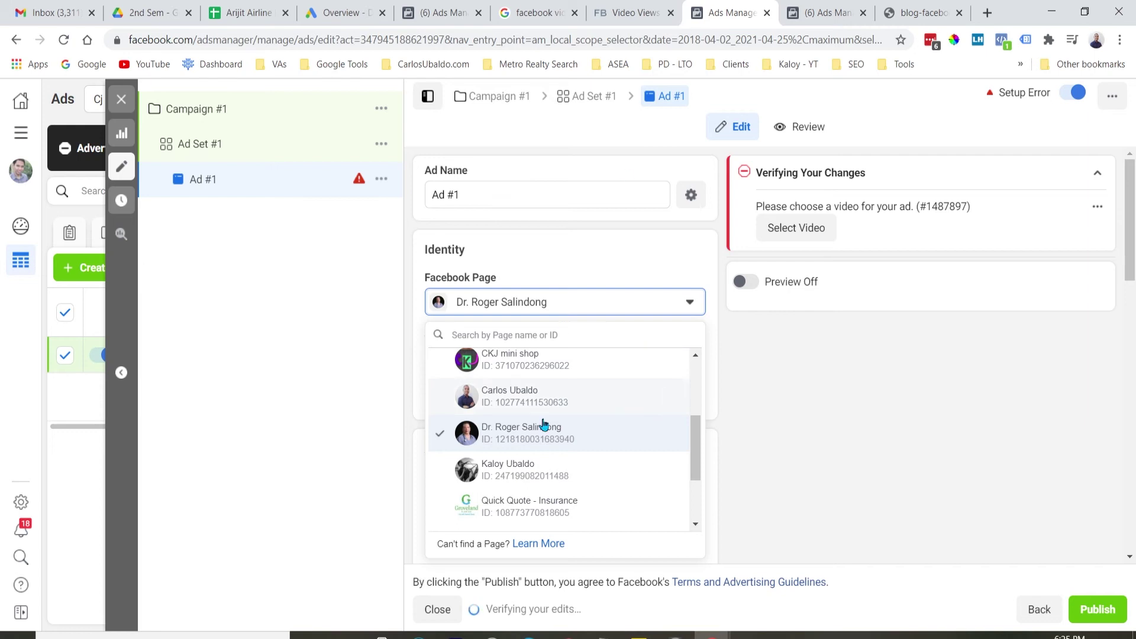
click(565, 405)
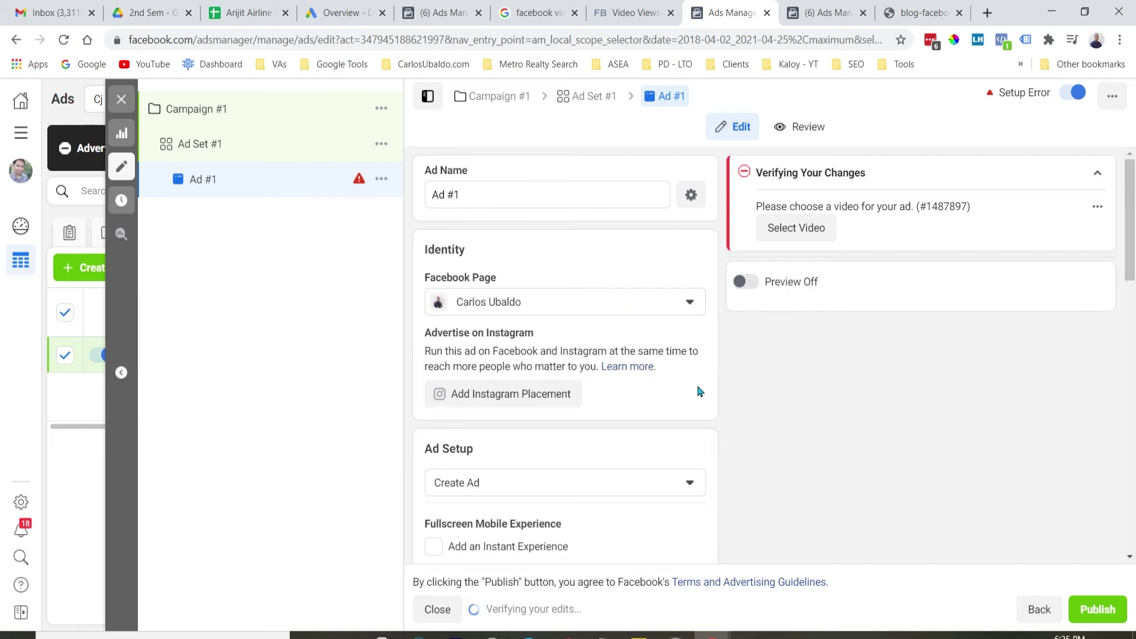
scroll(778, 415, down, 3)
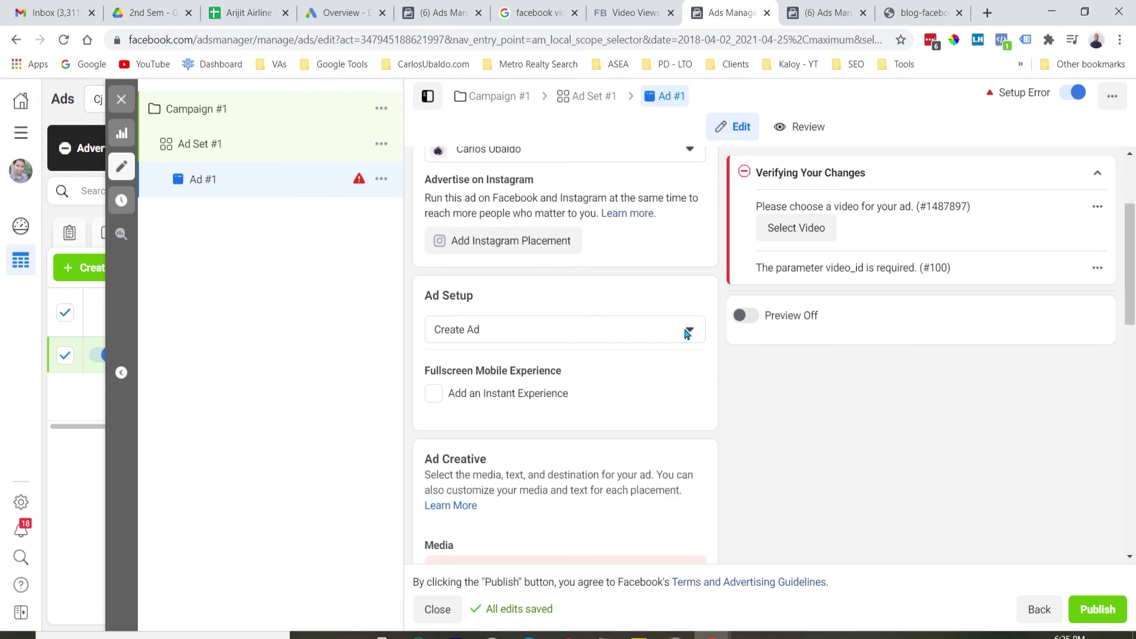
click(687, 333)
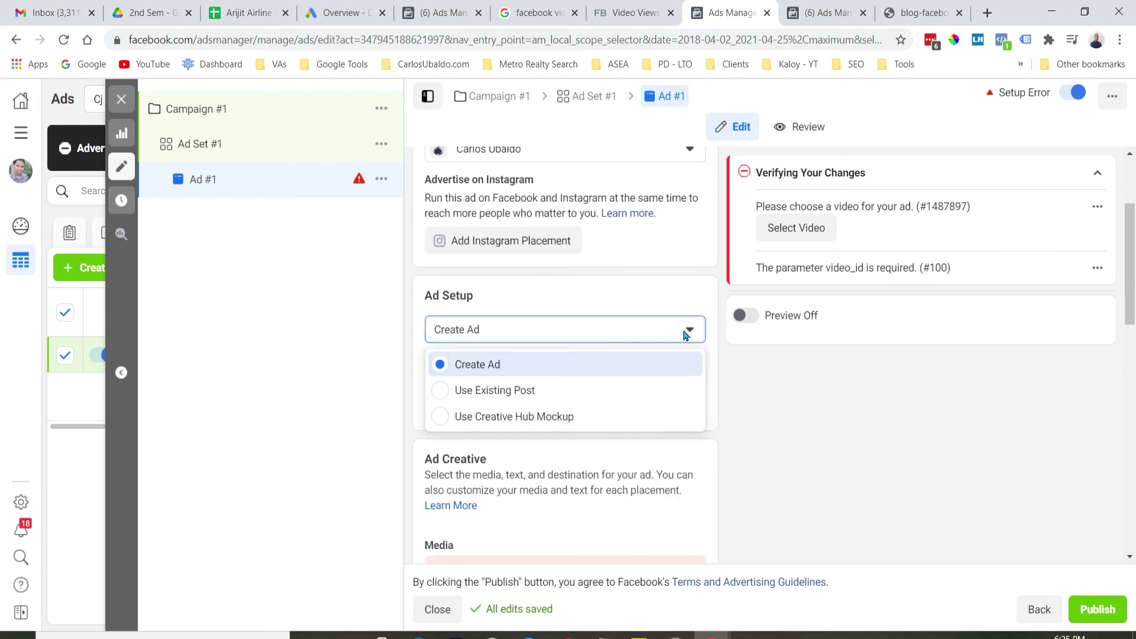
click(510, 393)
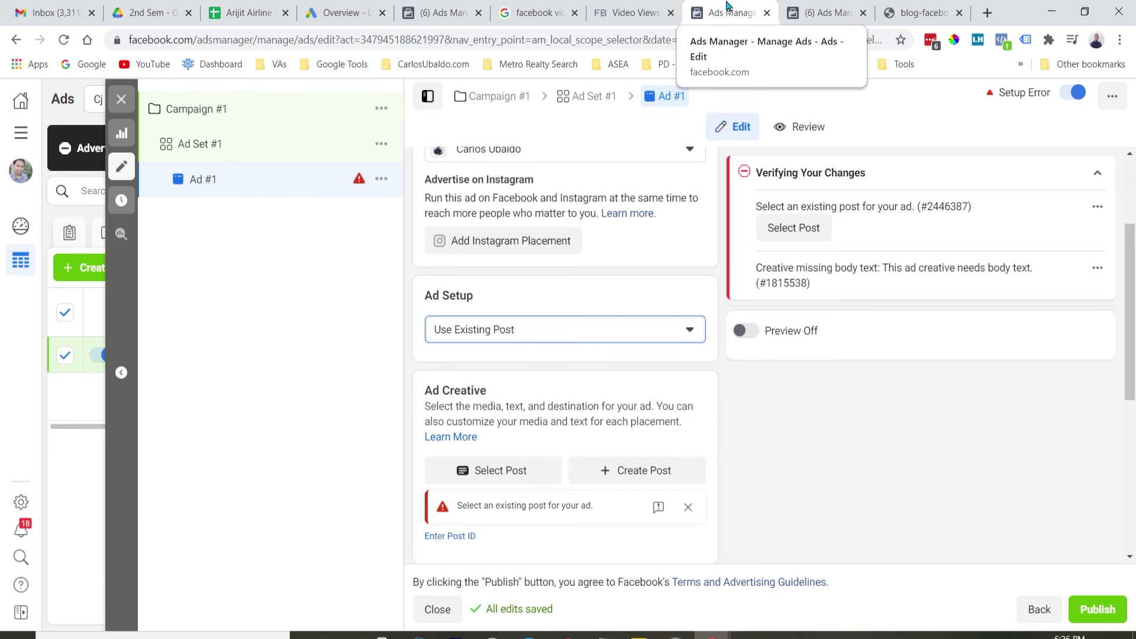
Step: Choose the existing 'Free Keyword Research Tools' video post for the ad
scroll(824, 491, down, 3)
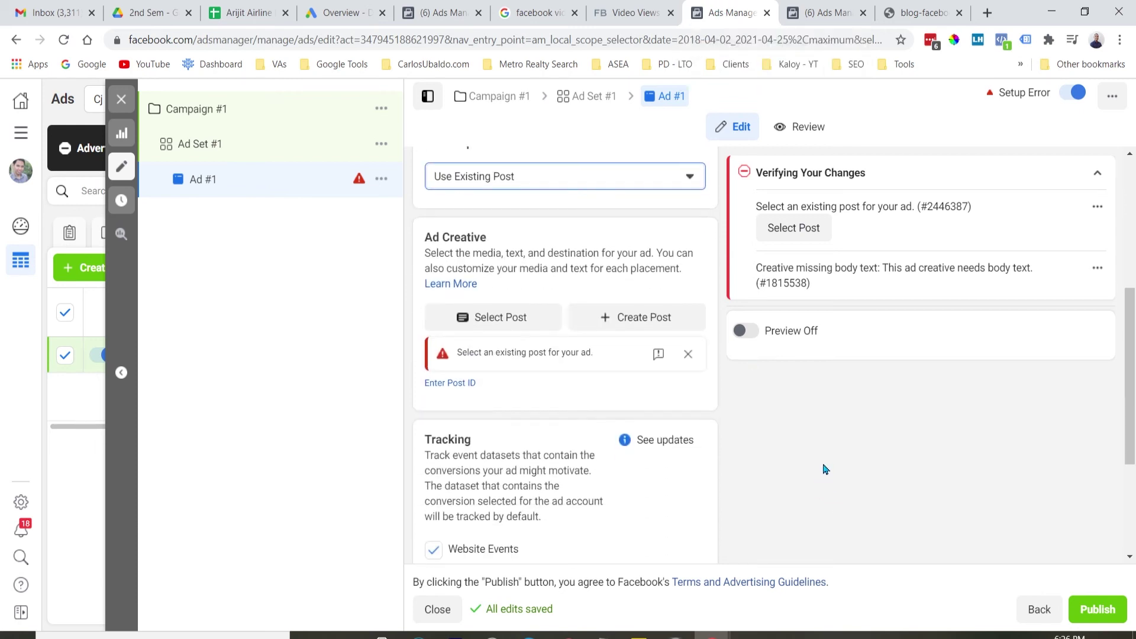
scroll(641, 255, down, 1)
scroll(663, 254, up, 2)
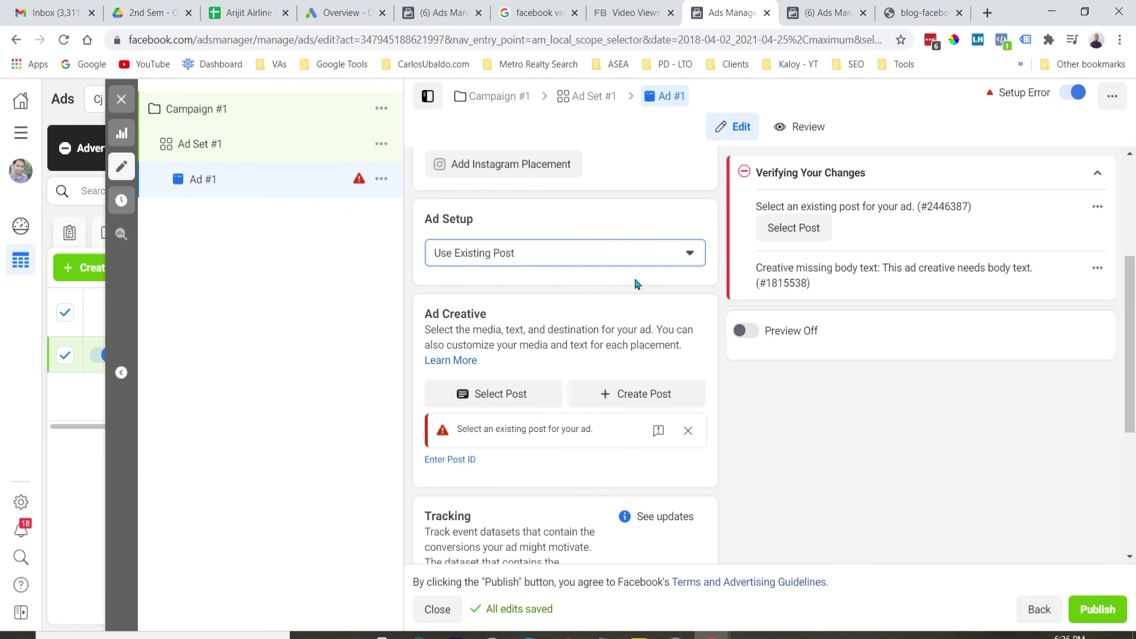
click(506, 399)
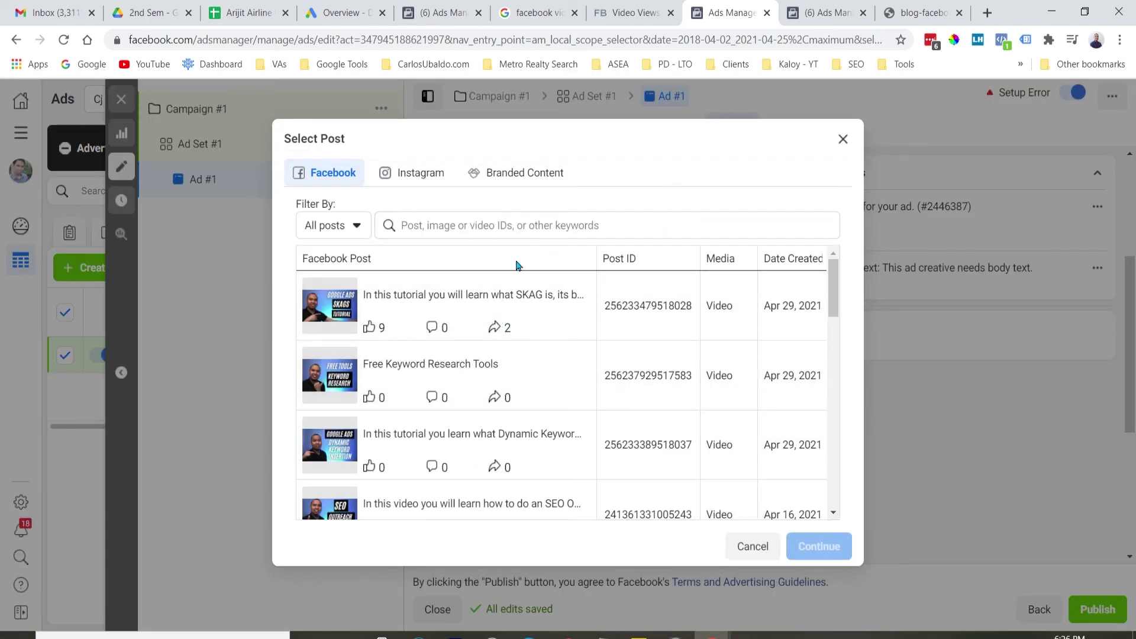
click(501, 373)
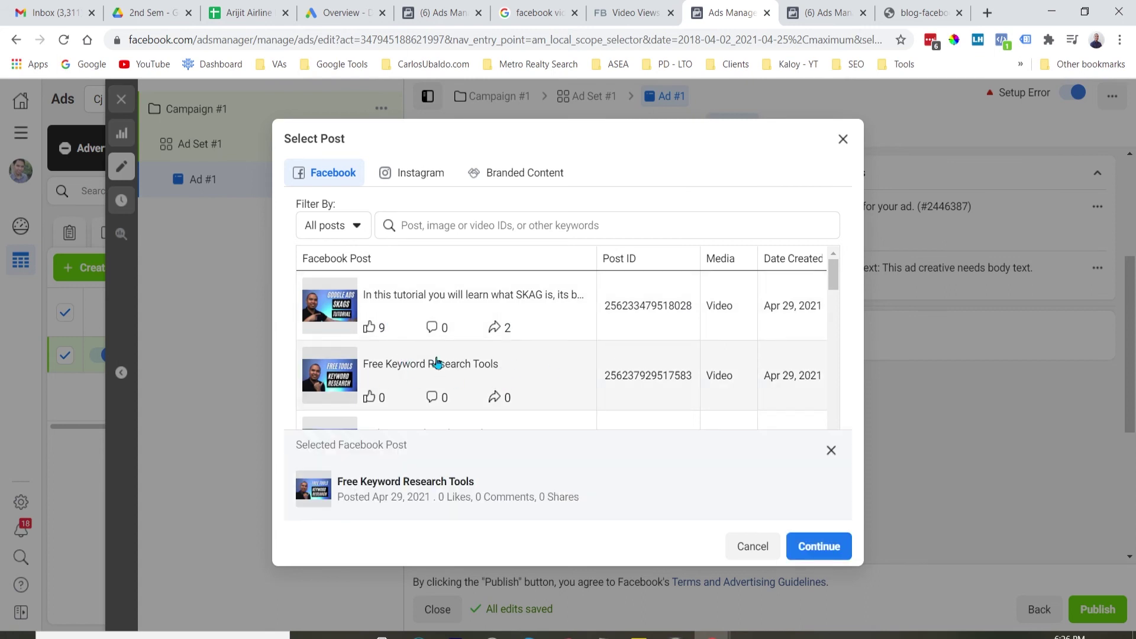
click(840, 561)
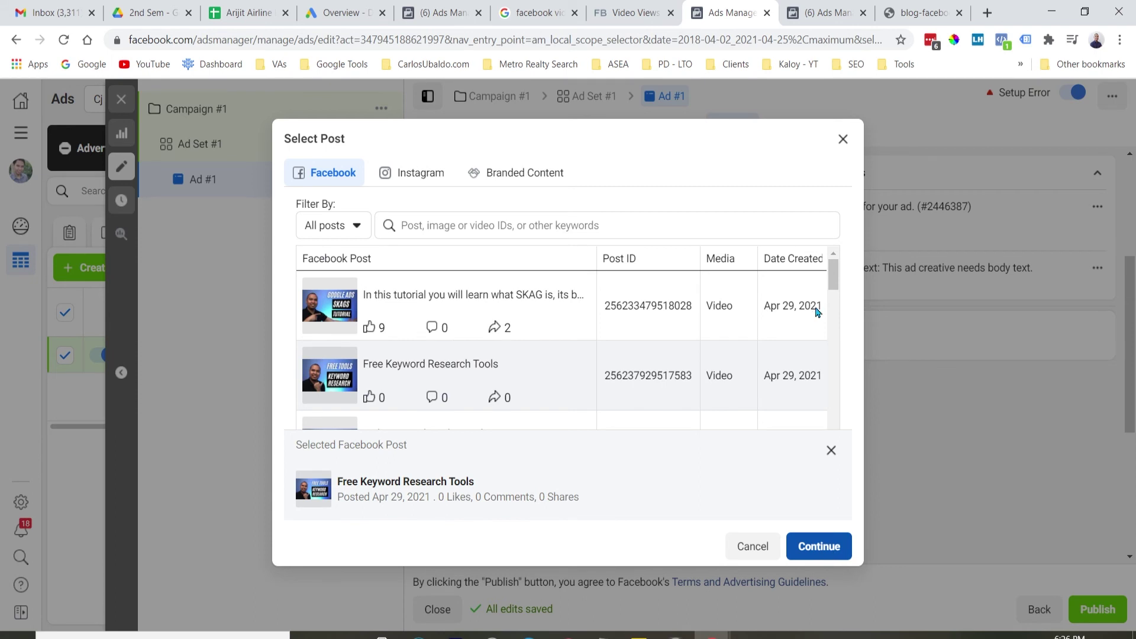
Step: Begin adding a call-to-action button to the post
scroll(687, 388, down, 1)
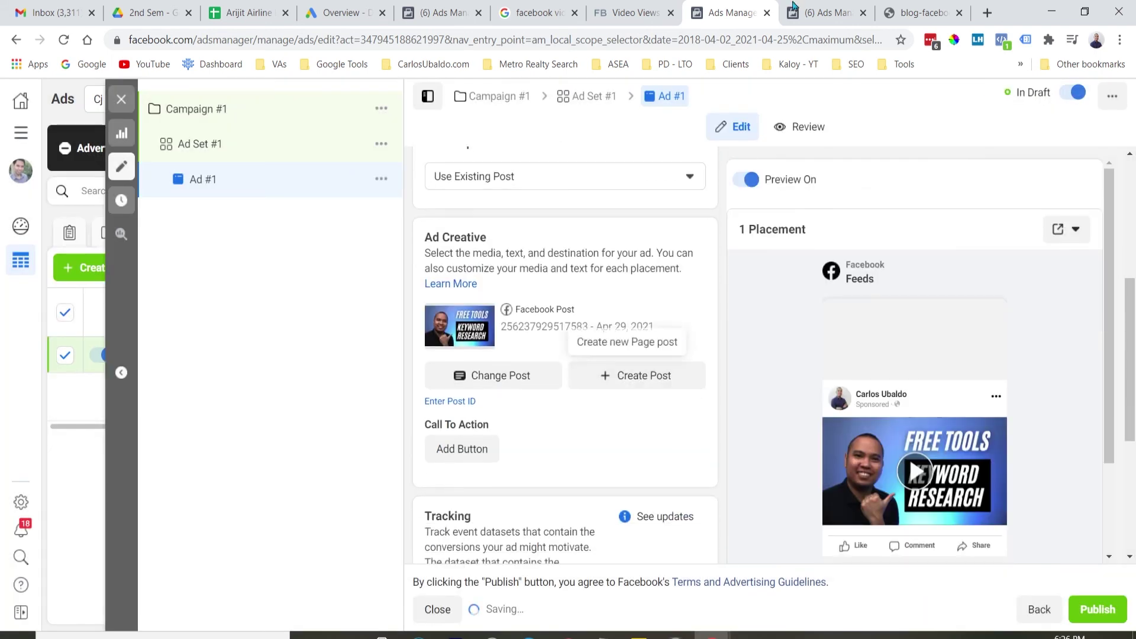
scroll(653, 439, down, 2)
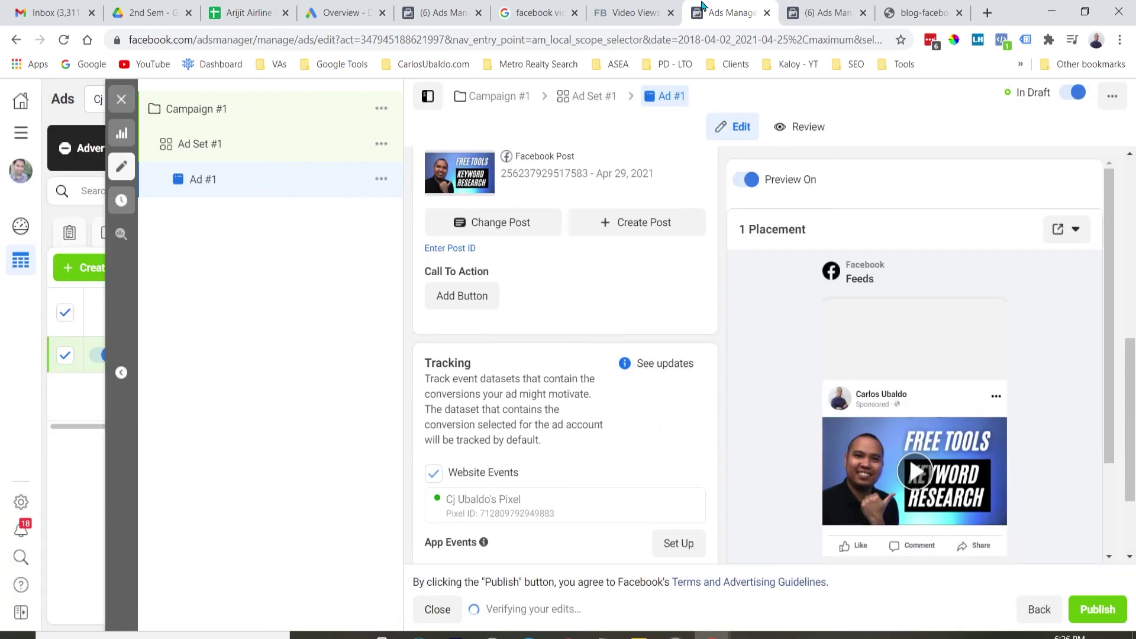
click(479, 307)
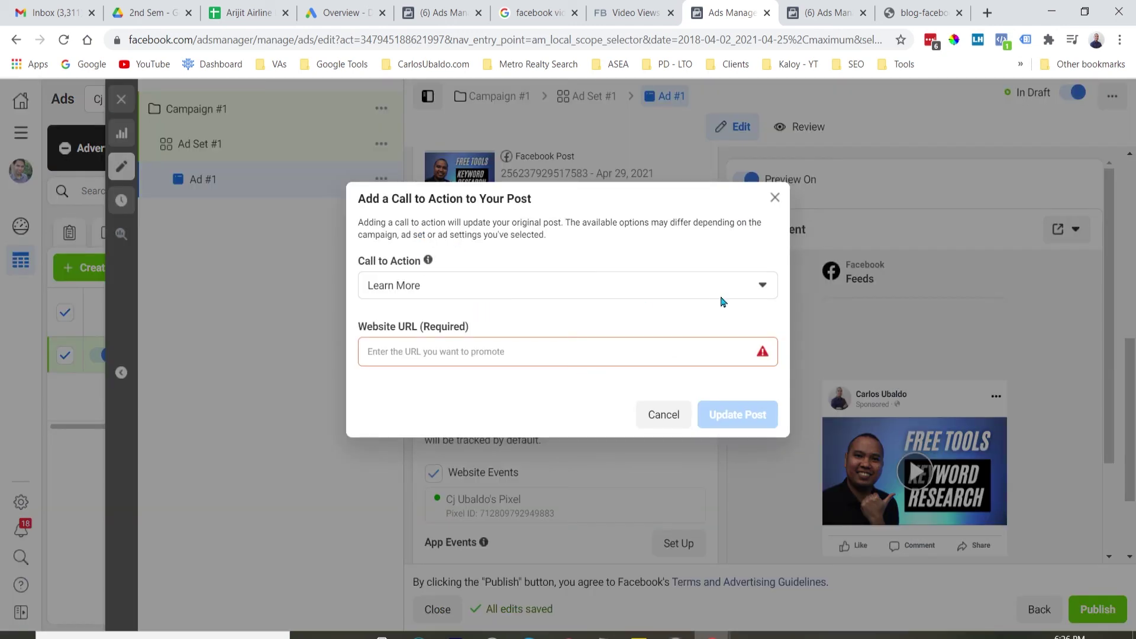
click(763, 286)
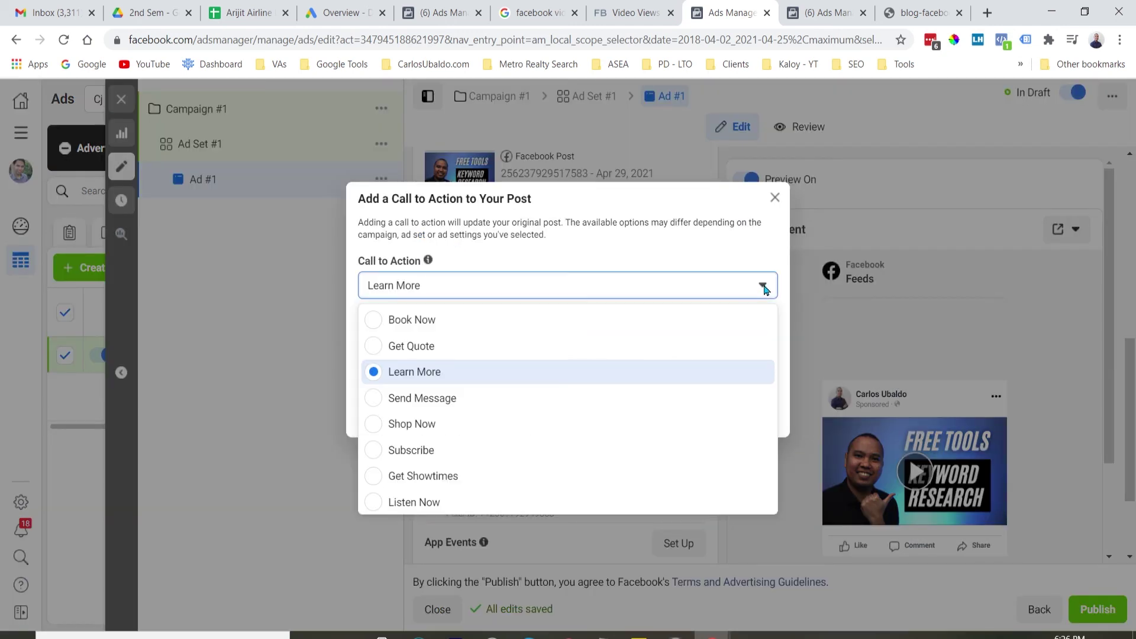
click(756, 253)
click(543, 347)
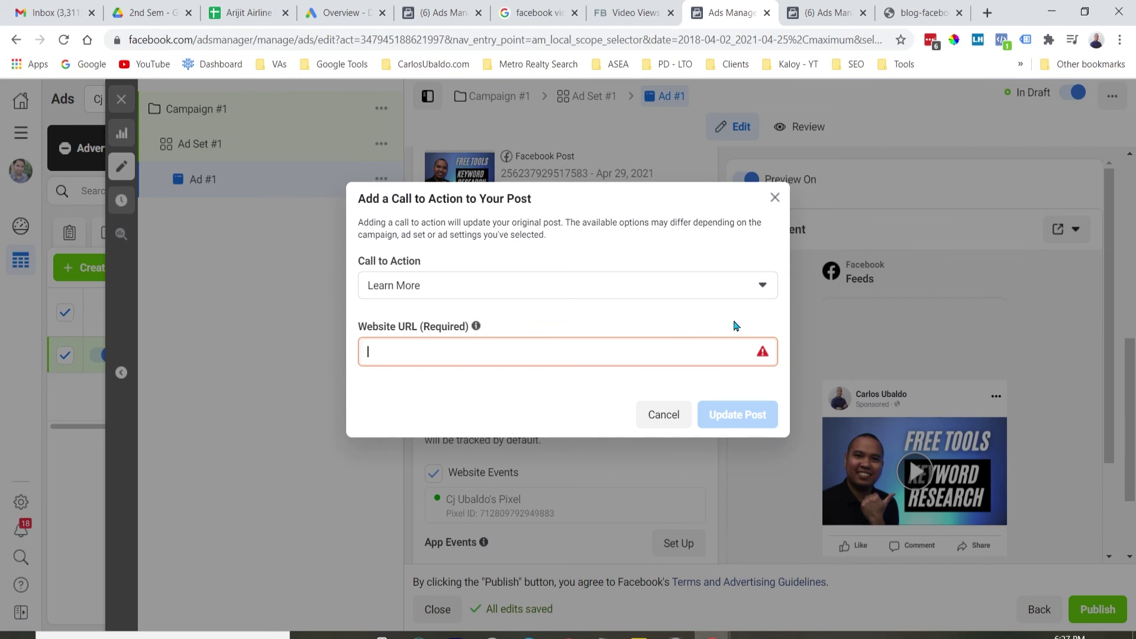
click(763, 288)
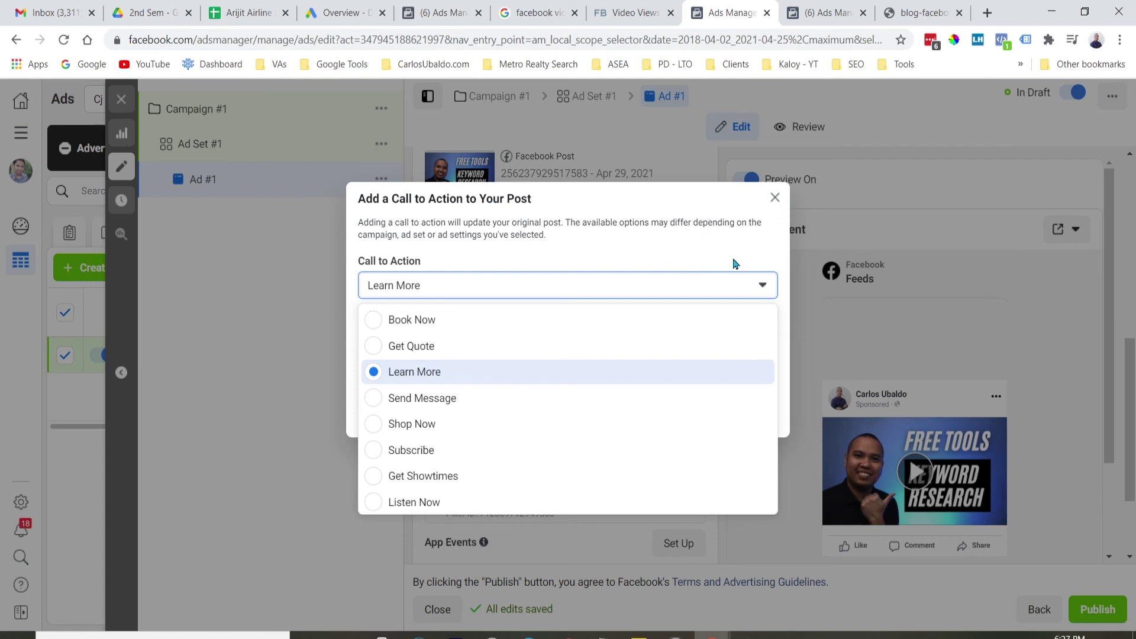
click(704, 251)
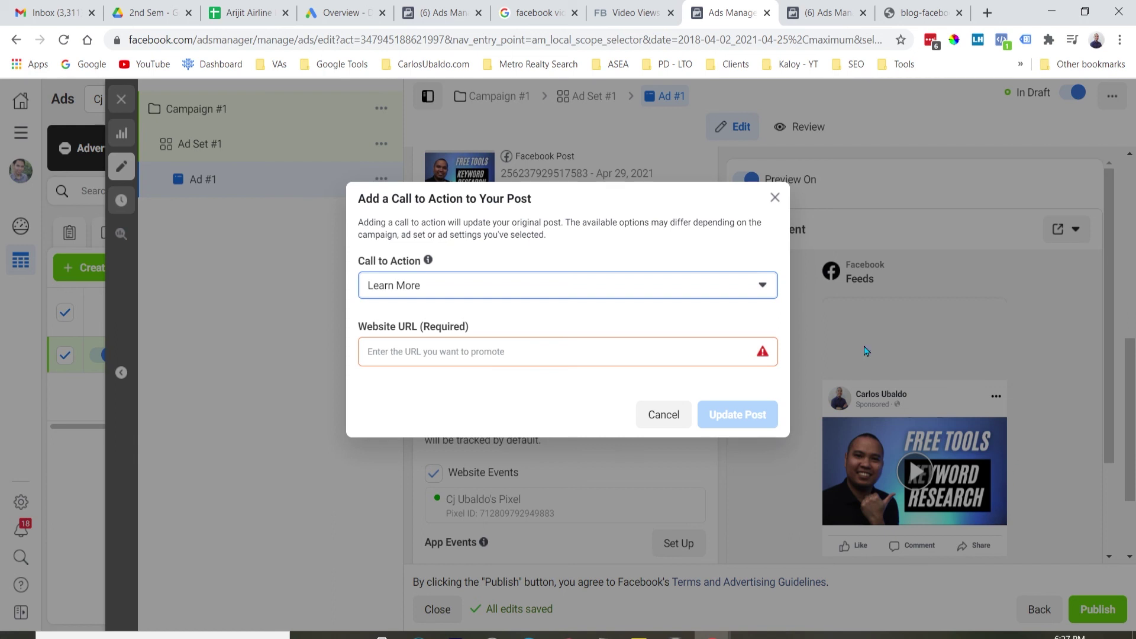
click(557, 349)
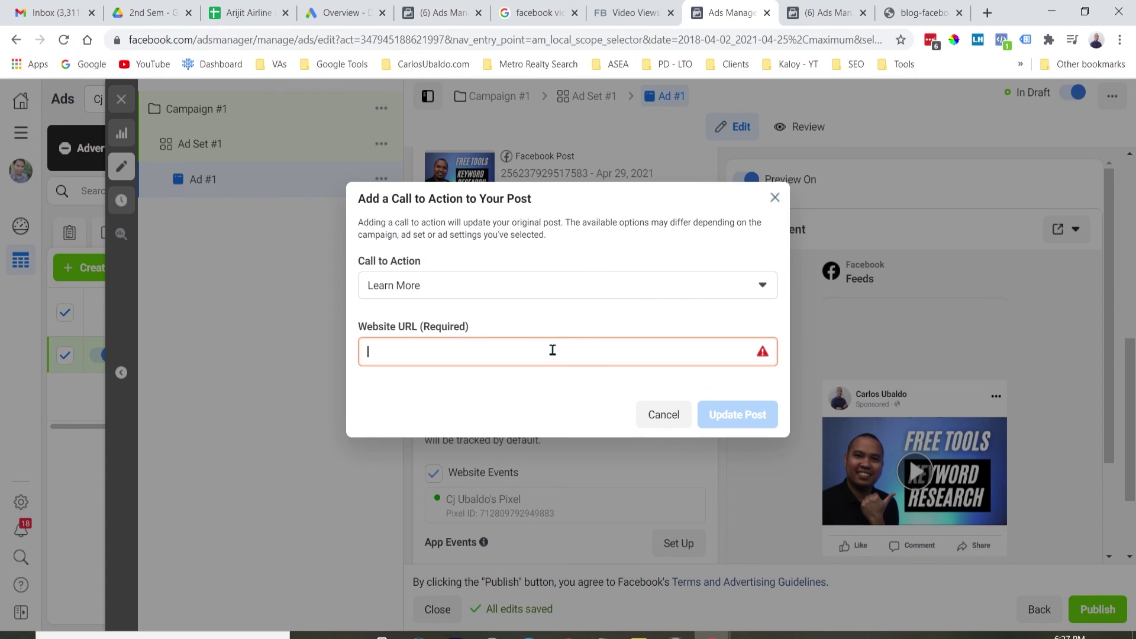
Step: Look over the funnel diagram and Video Views help article, then return to Ads Manager
click(943, 7)
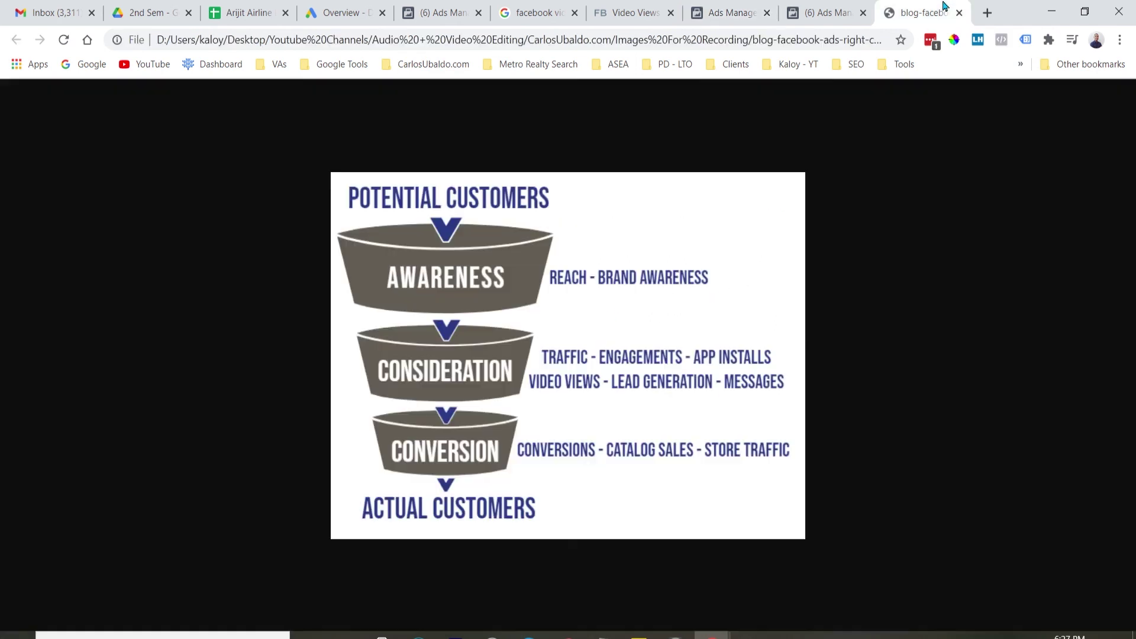
click(832, 12)
click(731, 12)
click(637, 12)
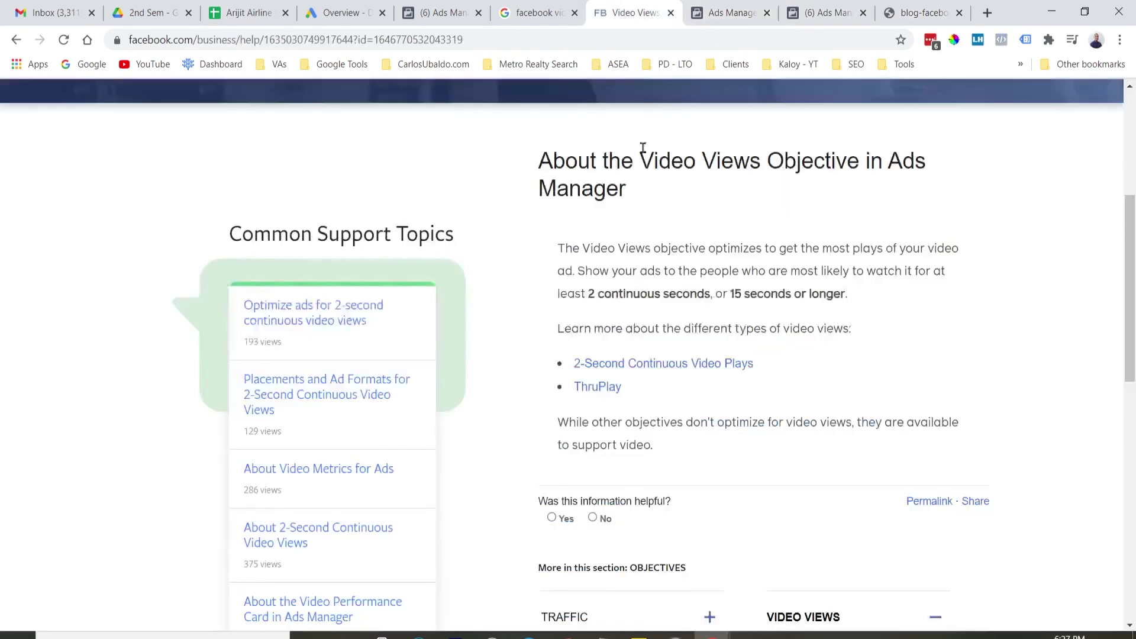
click(731, 12)
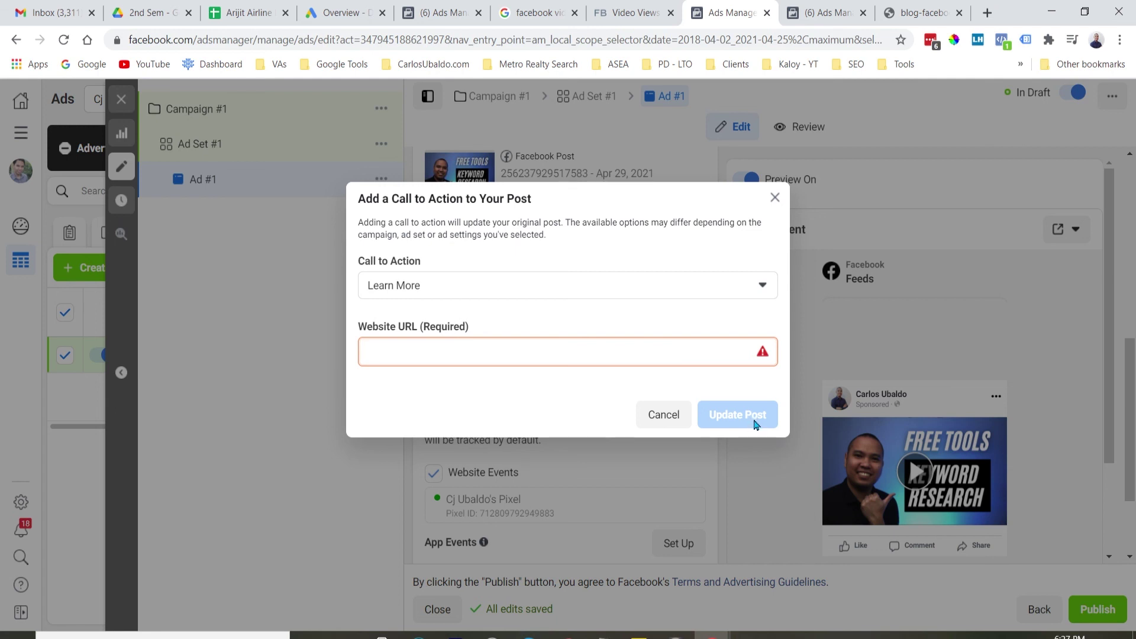
Step: Close the Add a Call to Action dialog unsaved and review the ad's Feeds preview
click(776, 200)
scroll(699, 435, down, 2)
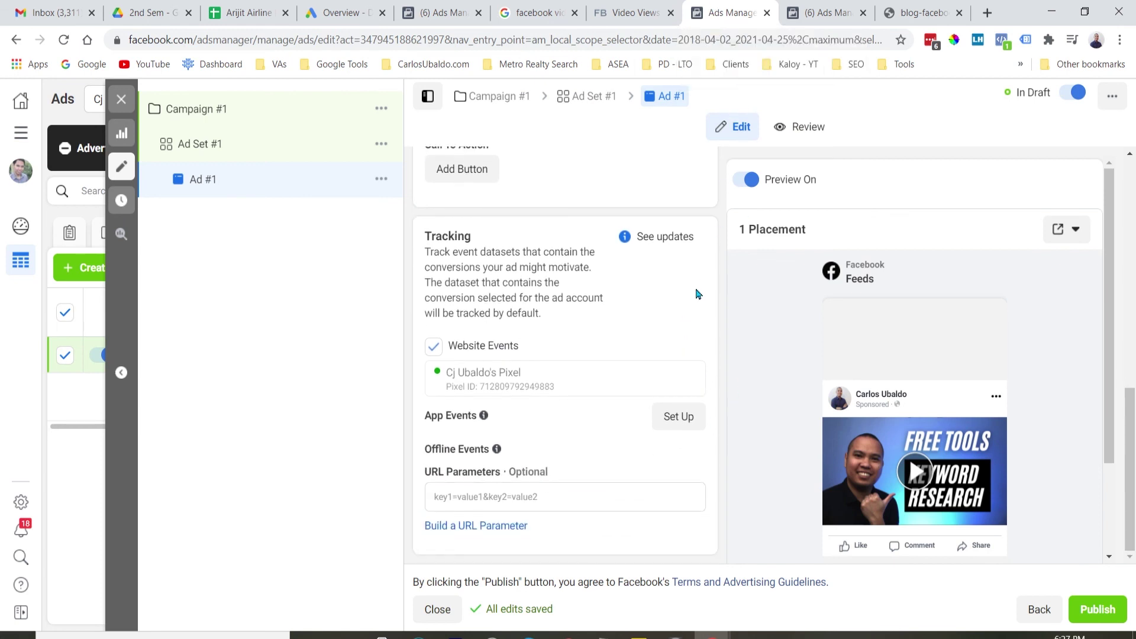
scroll(731, 313, down, 1)
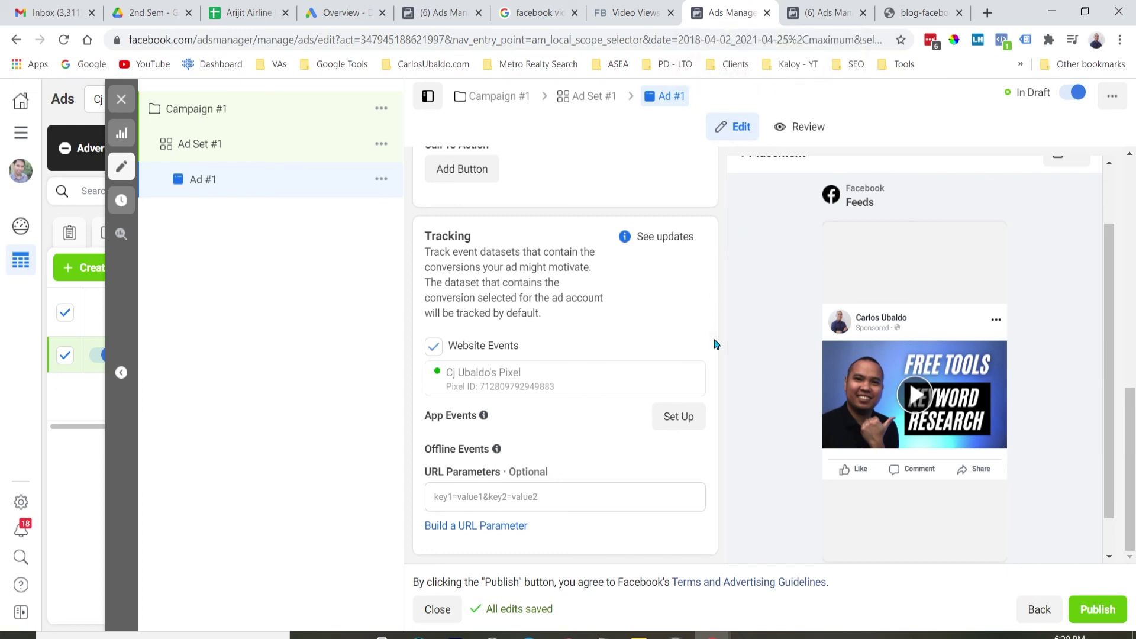
scroll(717, 352, up, 4)
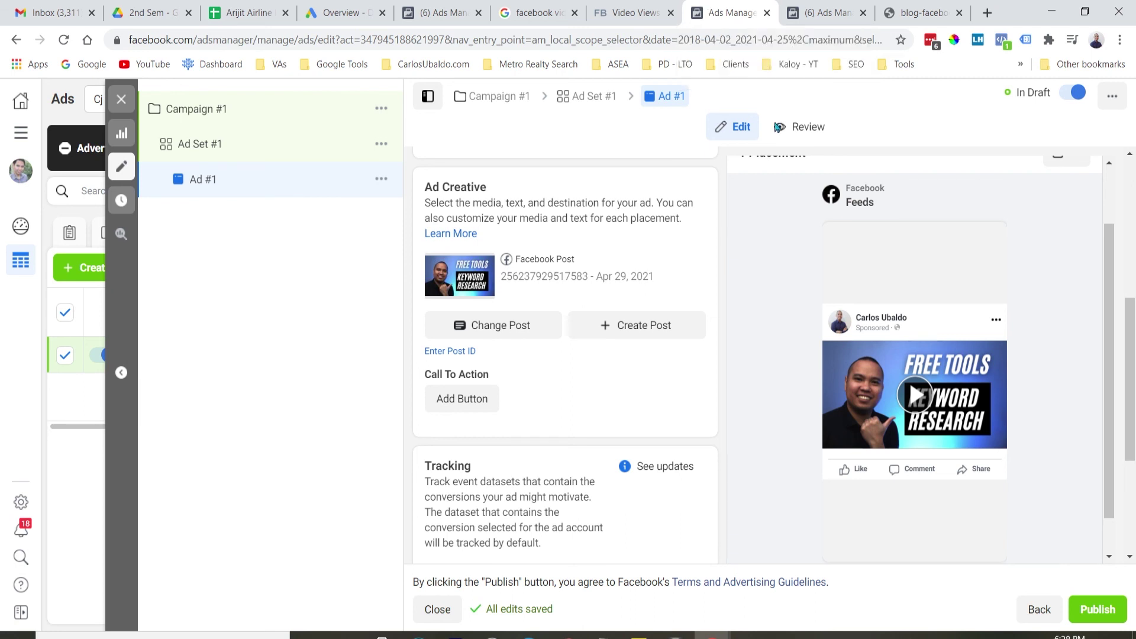
scroll(651, 296, down, 4)
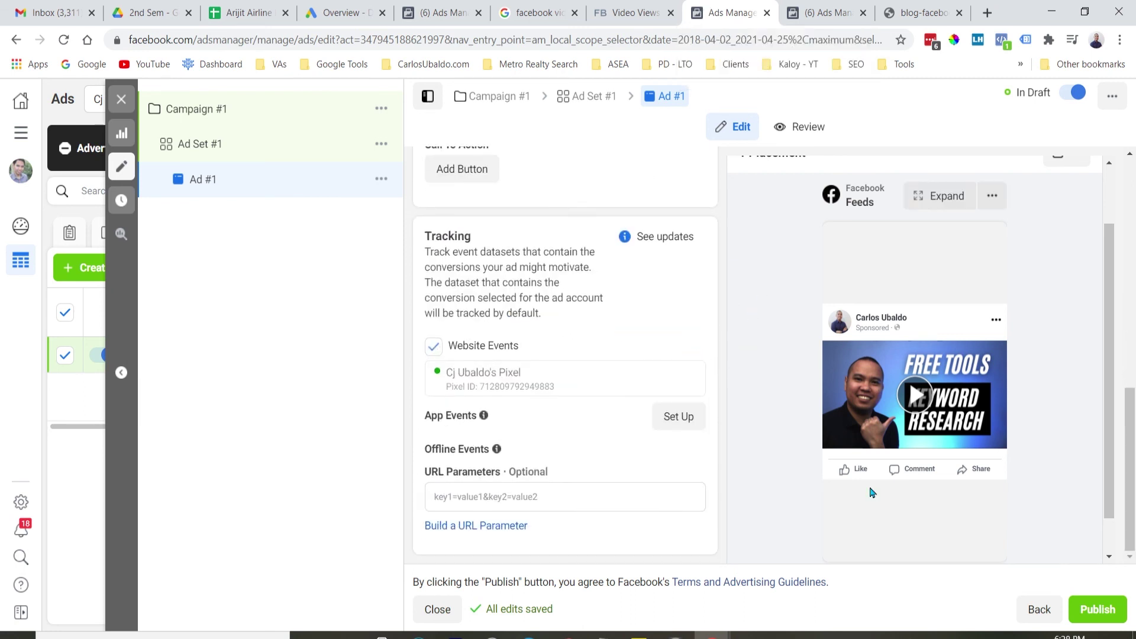